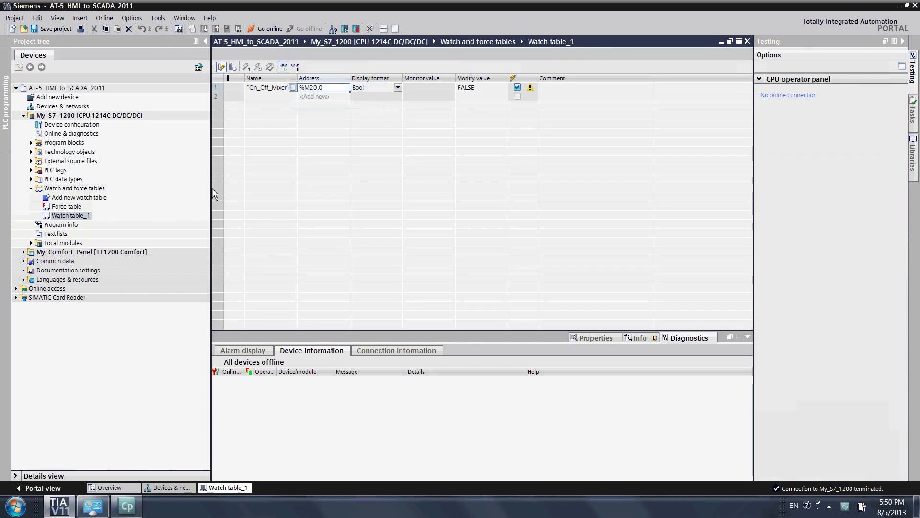
# Monitor the watch table online, modify "On_Off_Mixer" (%M20.0) once to 1, and go offline and close the table.
pyautogui.click(284, 68)
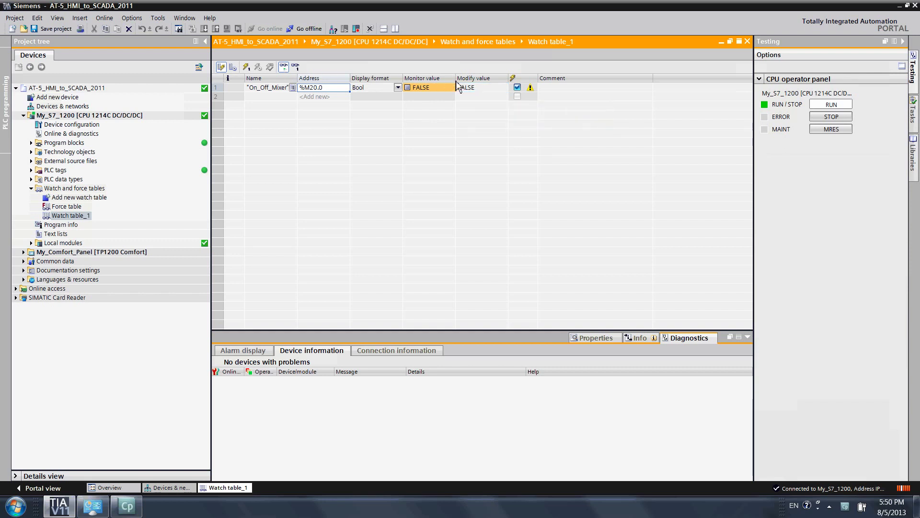
pyautogui.click(464, 89)
pyautogui.write('1')
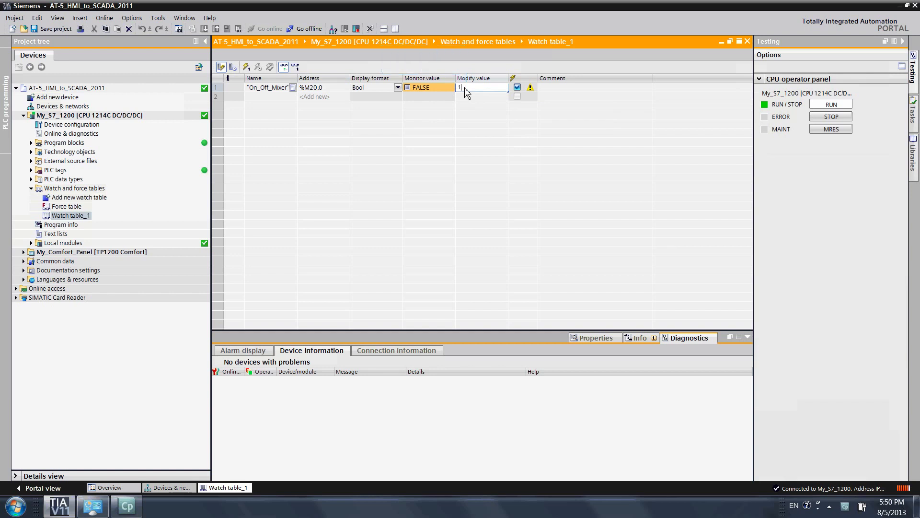
pyautogui.press('Return')
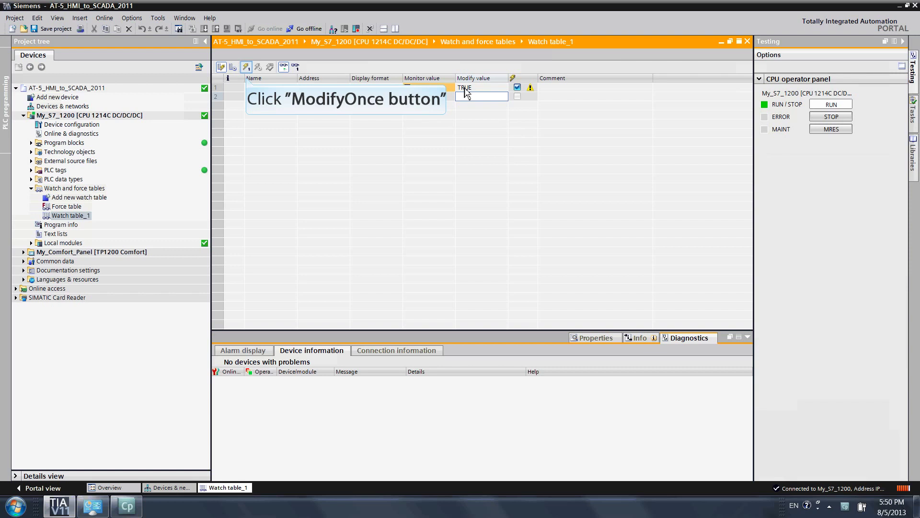
pyautogui.click(247, 68)
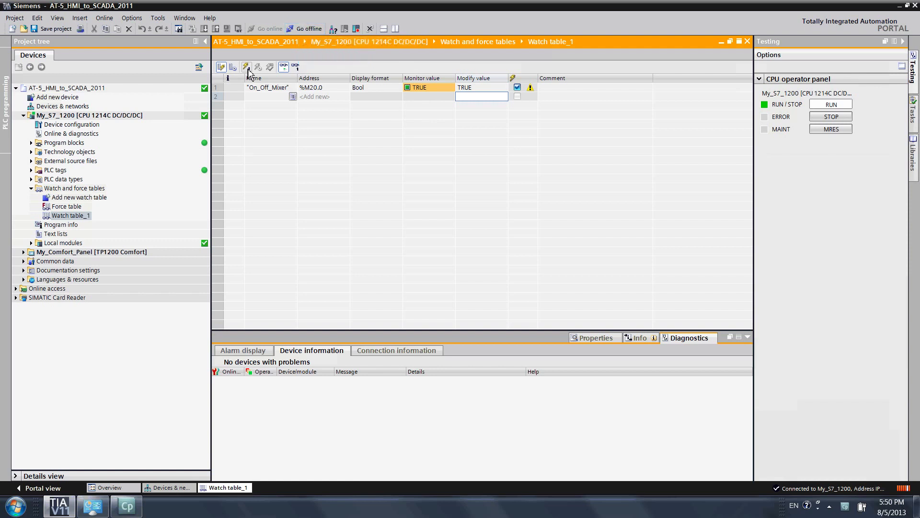
pyautogui.click(292, 27)
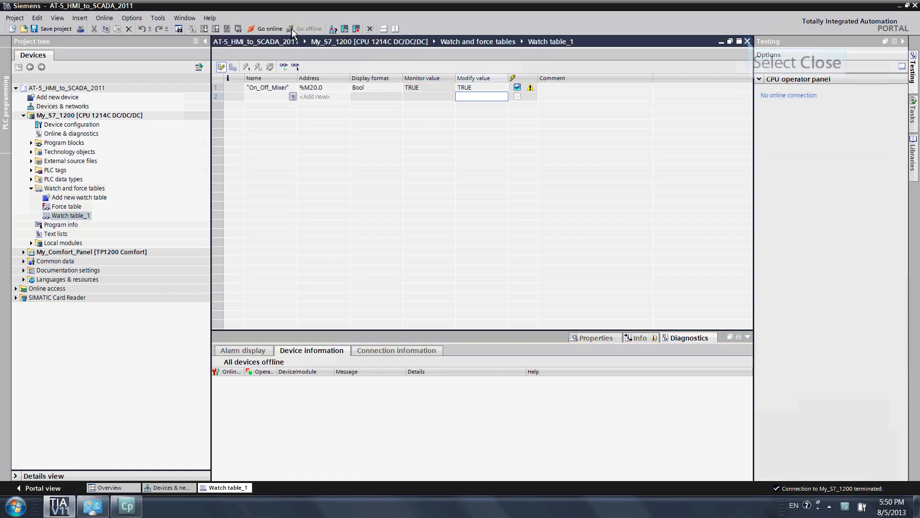
pyautogui.click(749, 42)
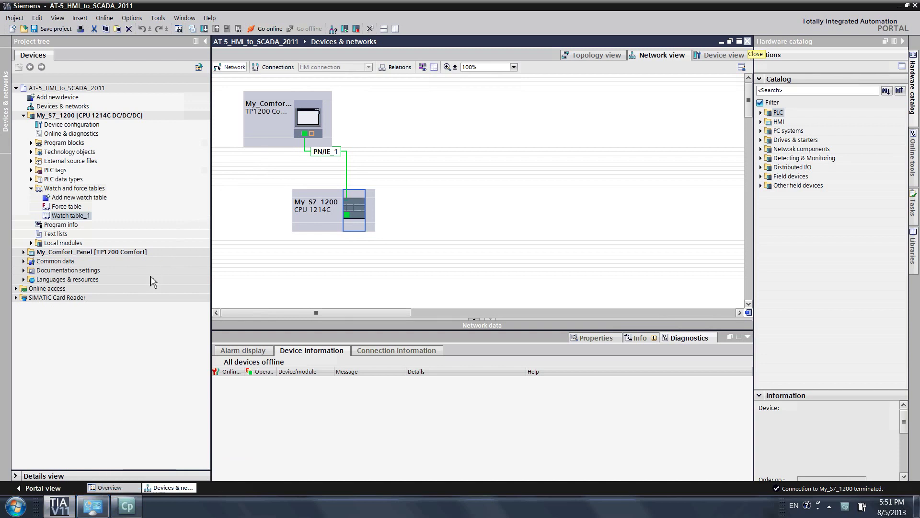
# Switch to the Windows Control Panel and set the PG/PC interface access point to CP-TCPIP --> TCP/IP -> Intel(R) 82574L.
pyautogui.click(94, 506)
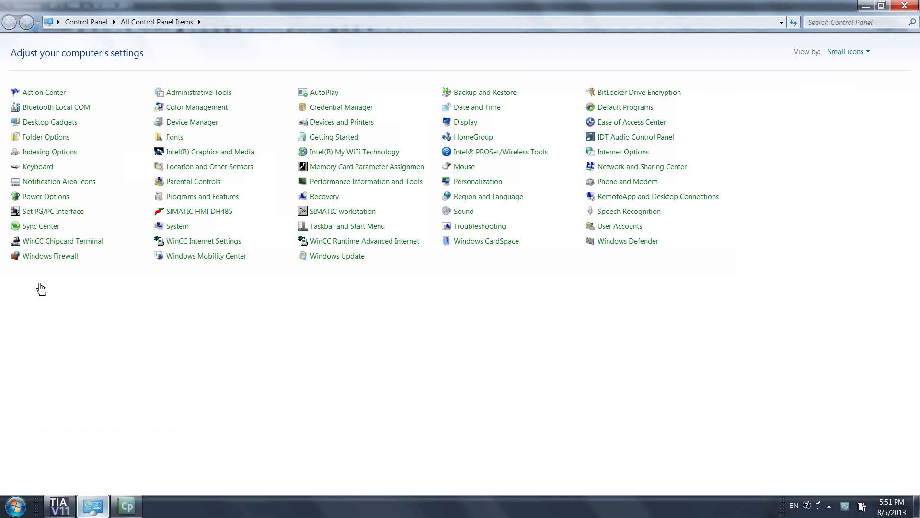
pyautogui.click(38, 212)
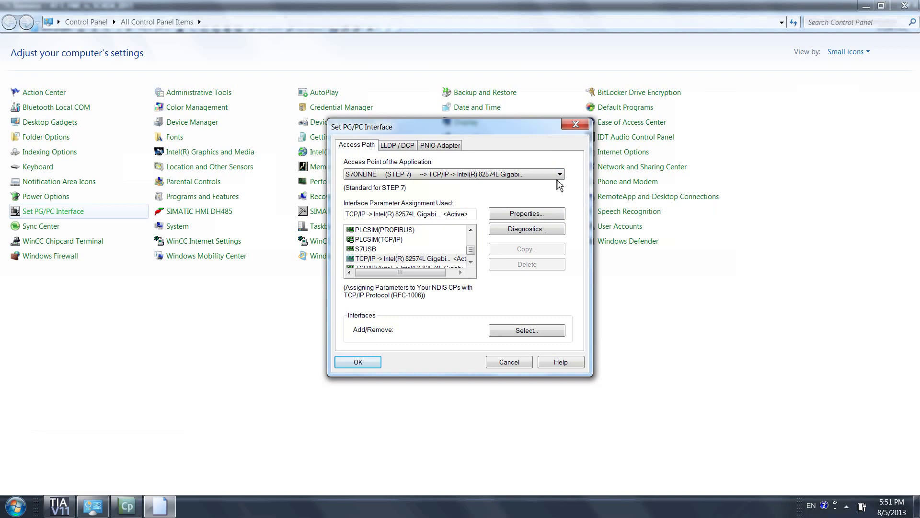
pyautogui.click(559, 175)
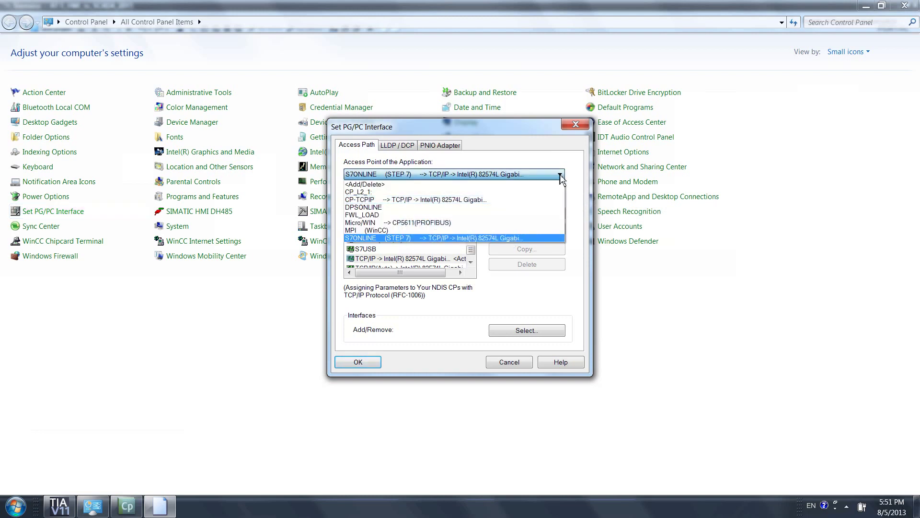
pyautogui.click(523, 201)
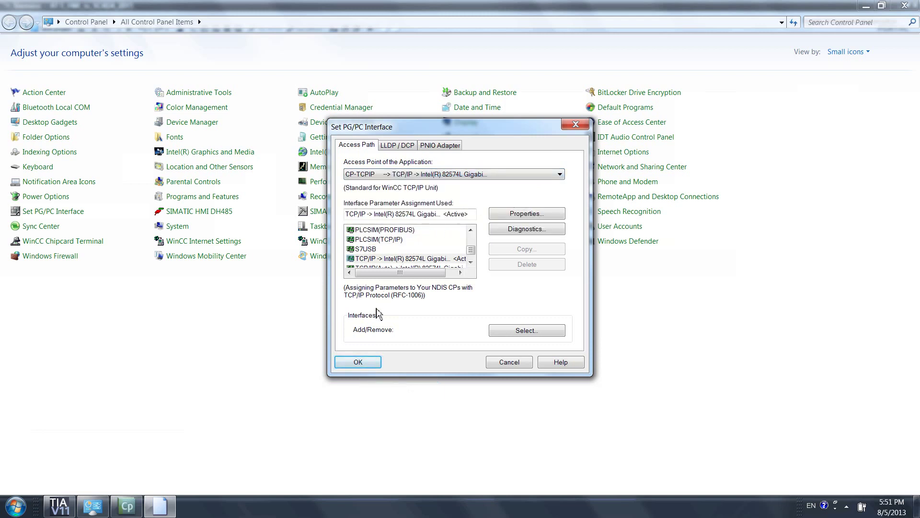
pyautogui.click(358, 362)
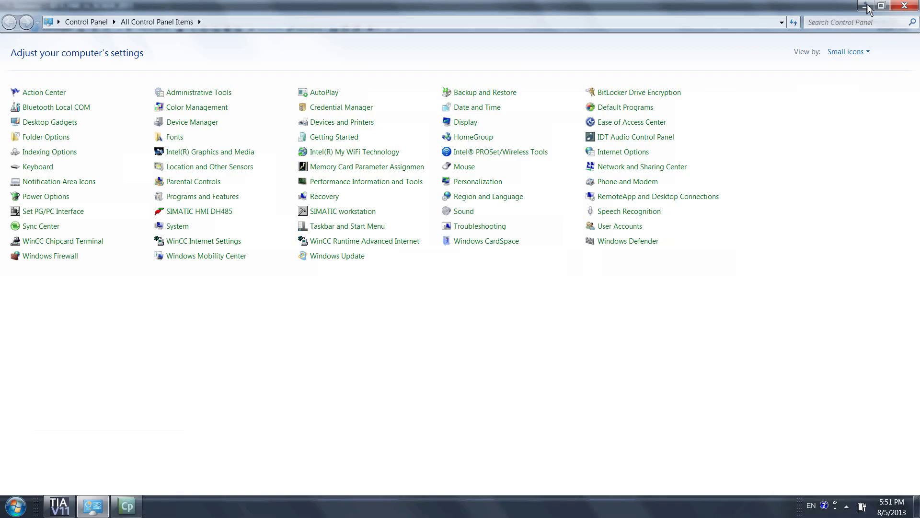
pyautogui.click(865, 6)
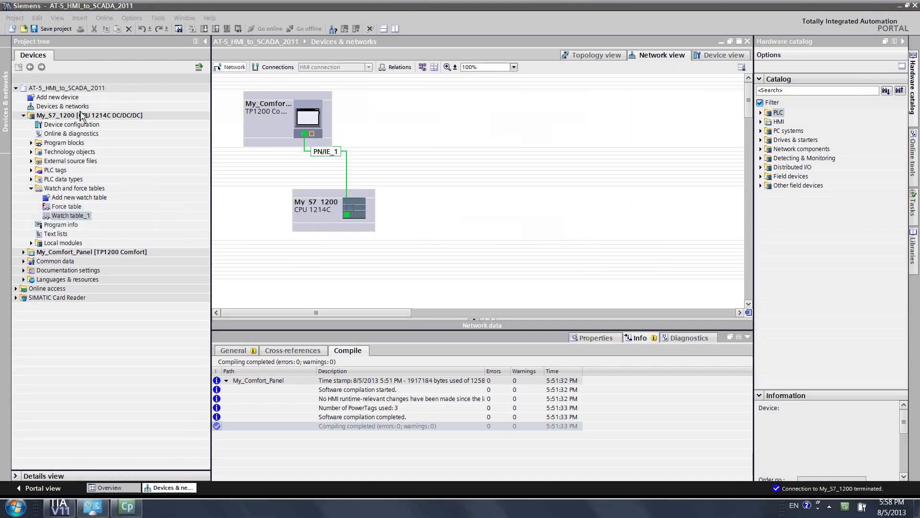
# Run the runtime simulation of My_Comfort_Panel, view it maximized, and close it.
pyautogui.click(31, 188)
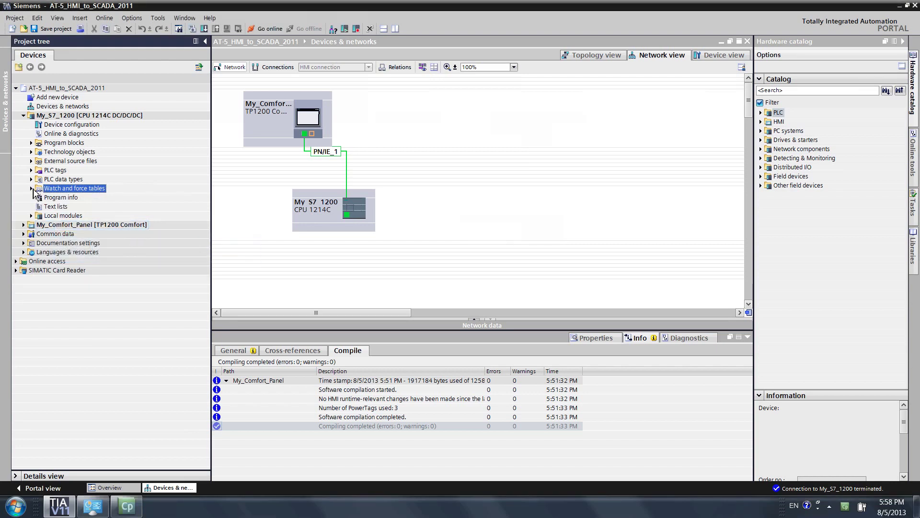
pyautogui.click(56, 225)
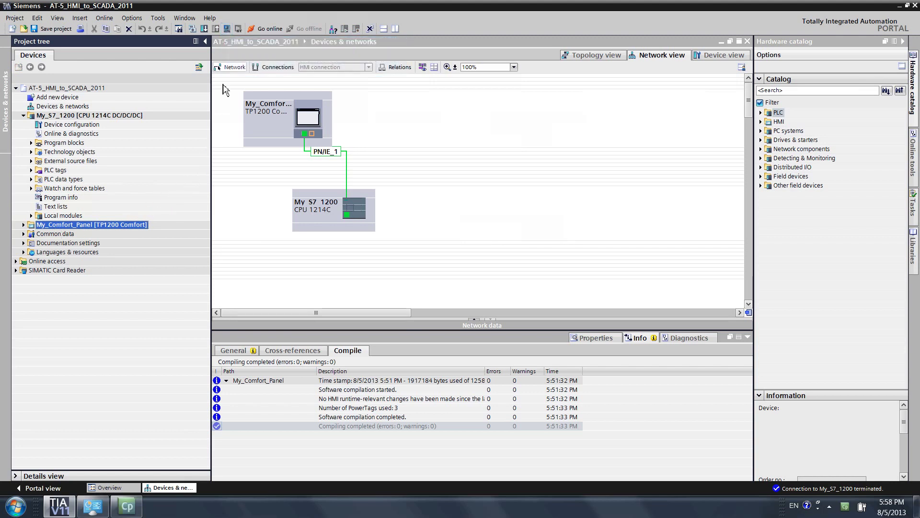
pyautogui.click(228, 29)
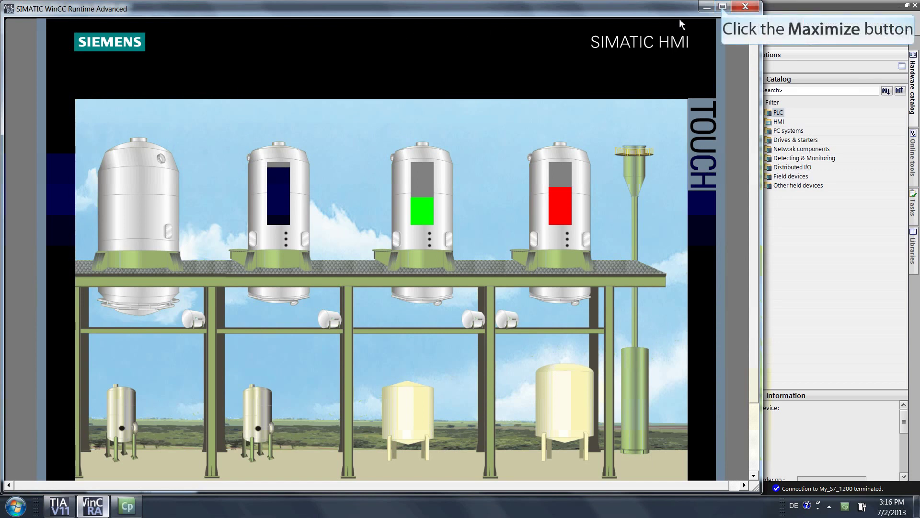
pyautogui.click(722, 6)
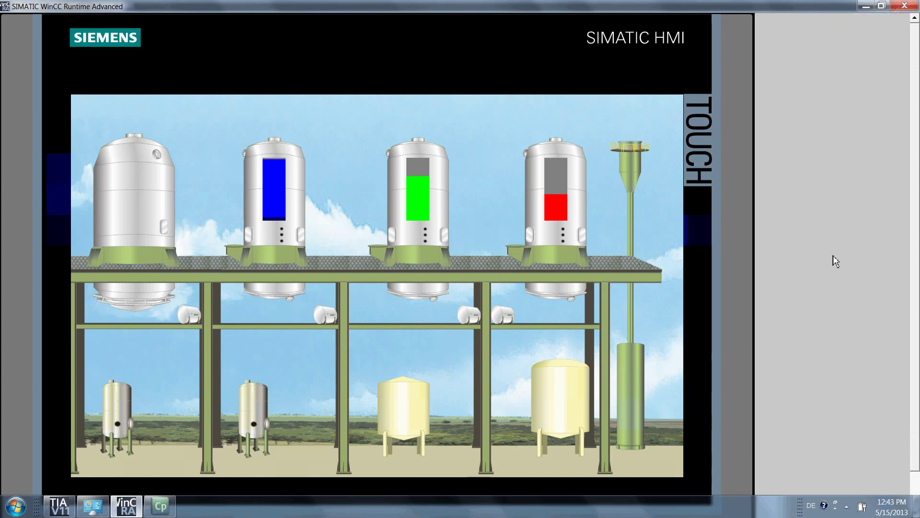
pyautogui.click(906, 6)
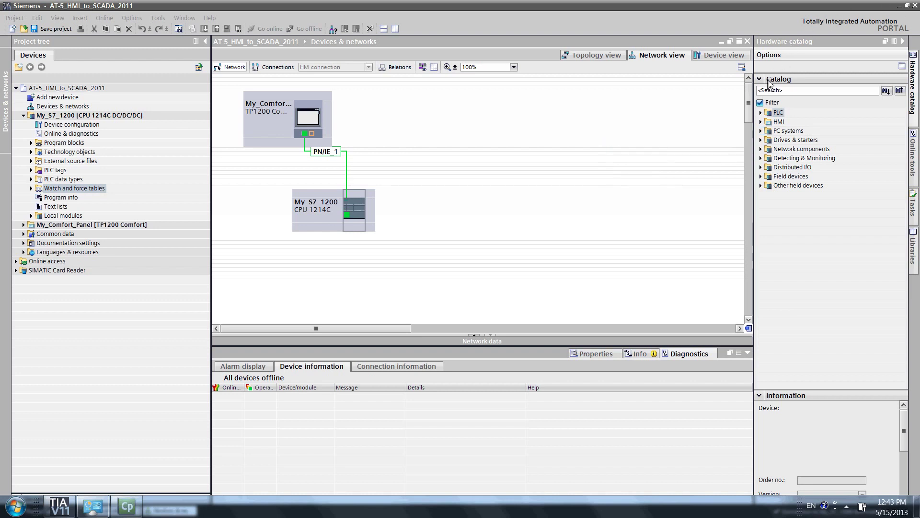
# Add the SIMATIC Panel PC IPC 577C 12" Touch PN/IE (6AV7885-0xxxx-xxxx) to the network view, beside the Comfort Panel.
pyautogui.click(761, 131)
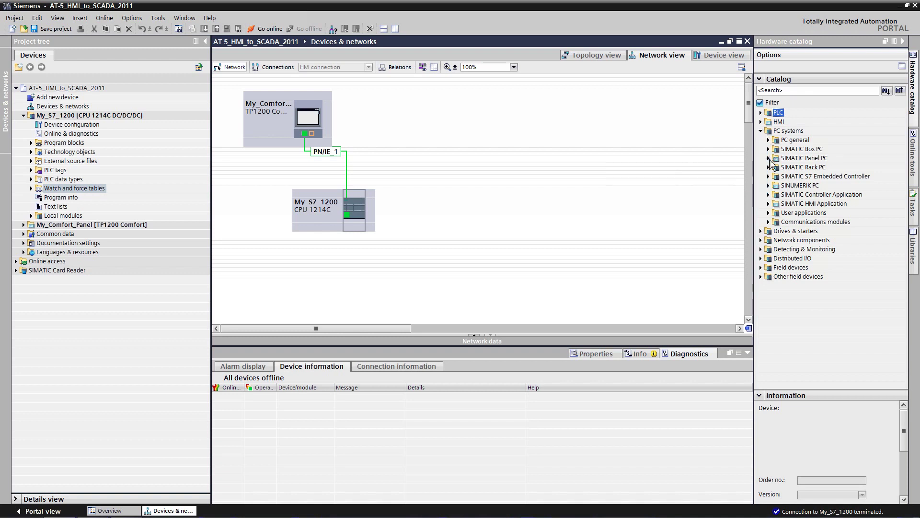
pyautogui.click(769, 159)
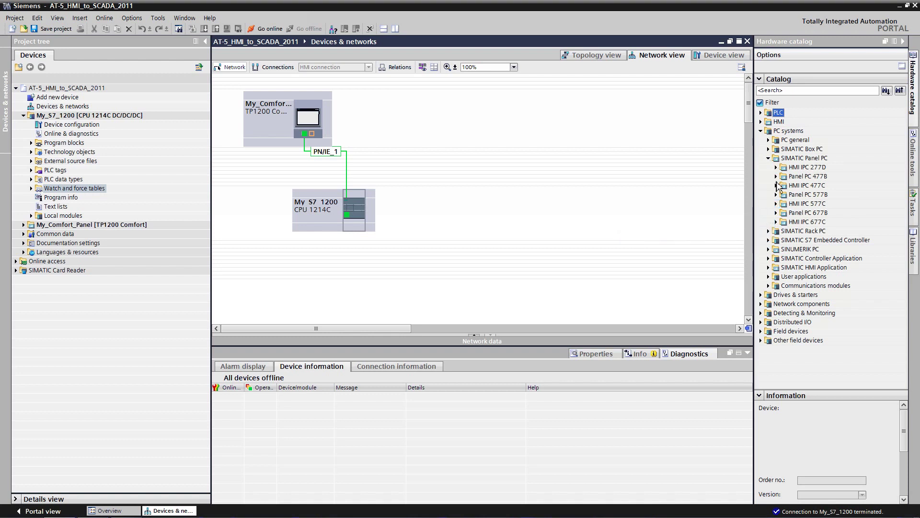
pyautogui.click(776, 204)
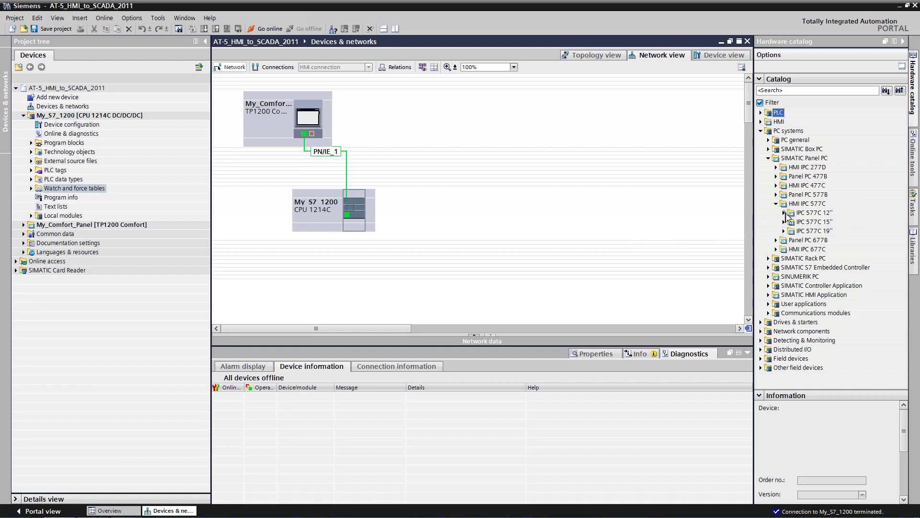
pyautogui.click(784, 213)
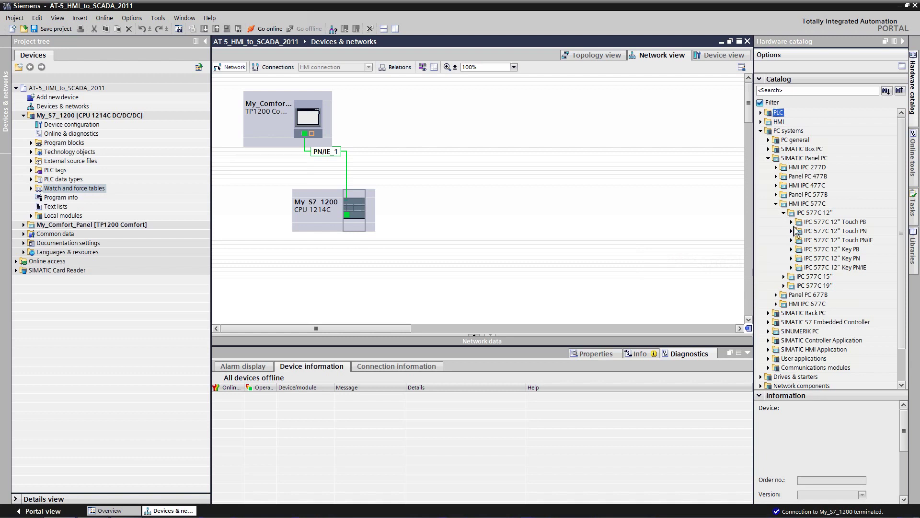
pyautogui.click(792, 240)
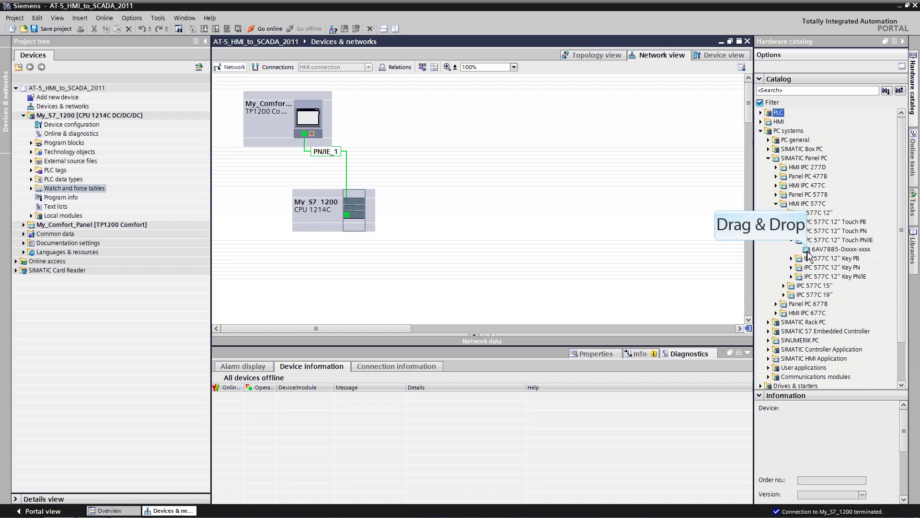
pyautogui.moveTo(808, 252); pyautogui.dragTo(651, 118)
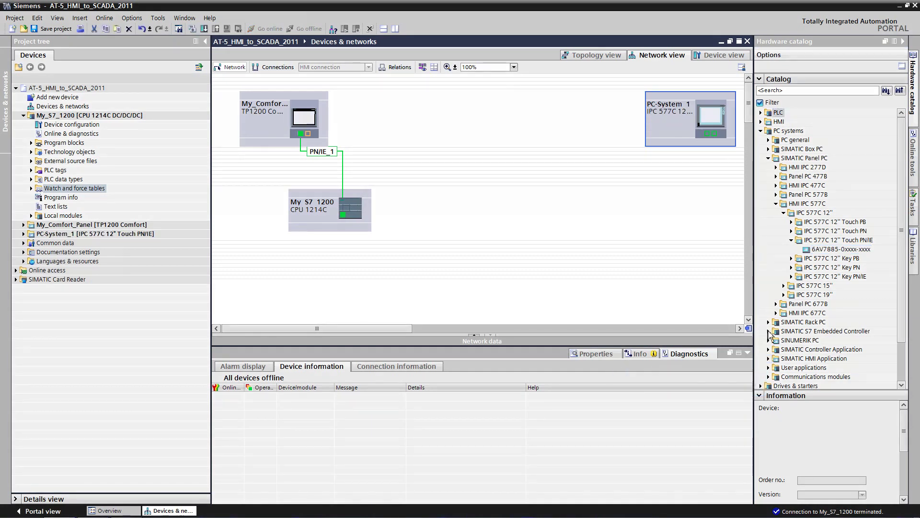
# Insert the SIMATIC HMI application WinCC RT Professional into PC-System_1.
pyautogui.click(767, 358)
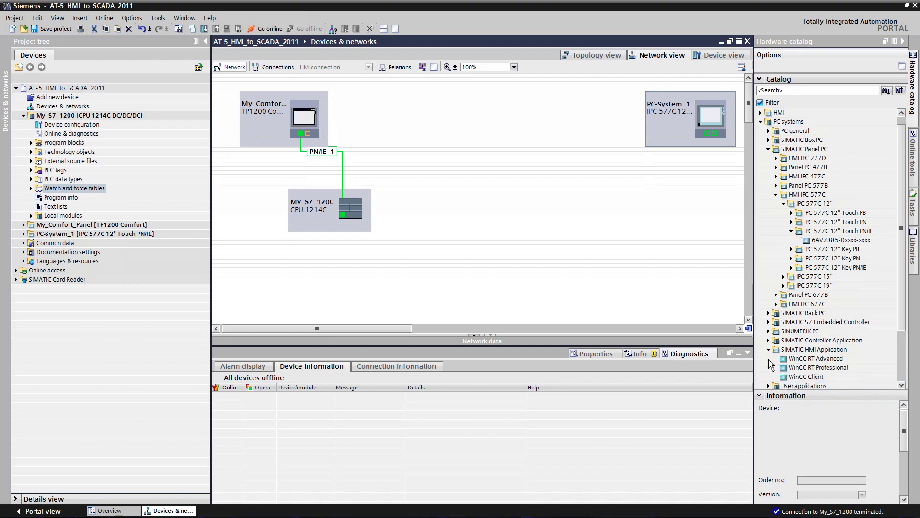
pyautogui.click(786, 369)
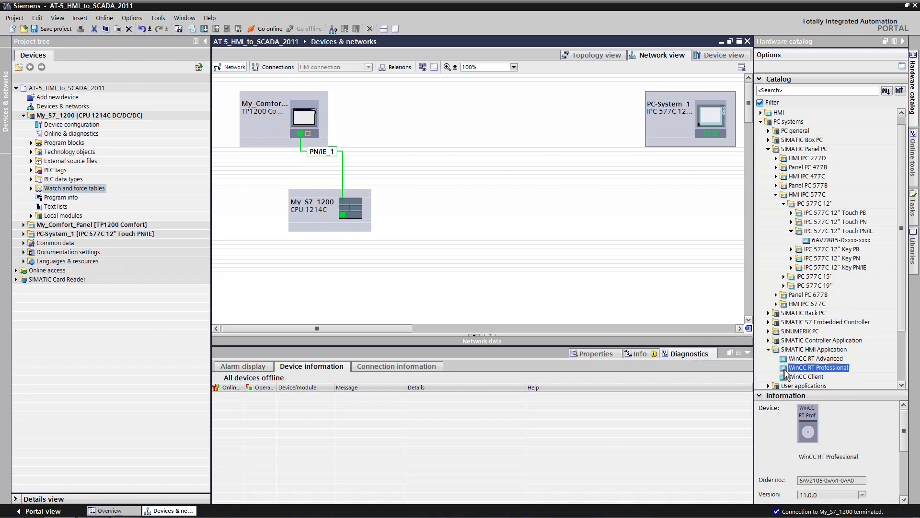
pyautogui.moveTo(786, 371); pyautogui.dragTo(670, 125)
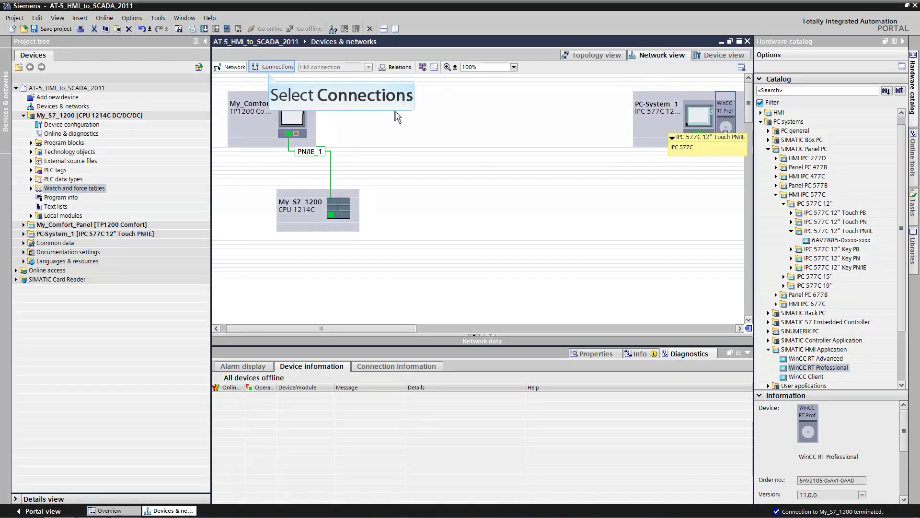
# Create an HMI connection between PC-System_1's WinCC RT Professional and My_S7_1200, and show the device addresses in the network view.
pyautogui.click(271, 68)
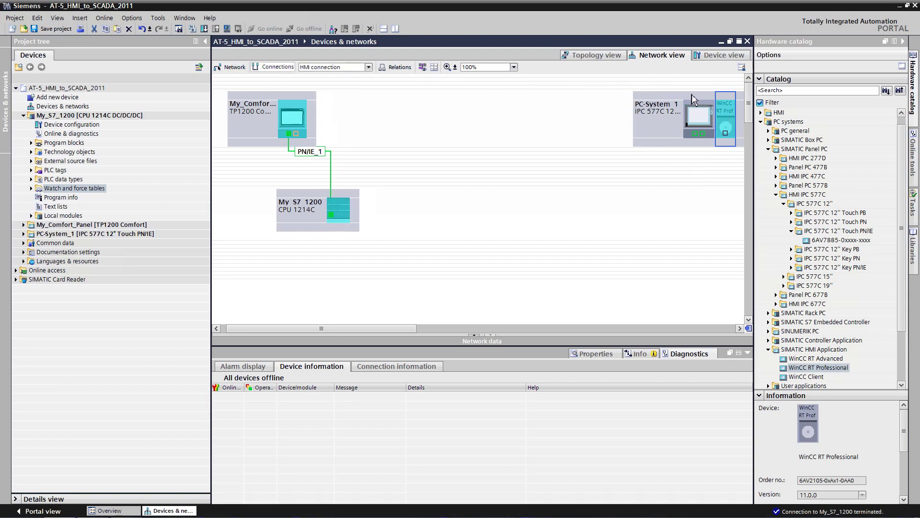
pyautogui.moveTo(719, 111); pyautogui.dragTo(343, 213)
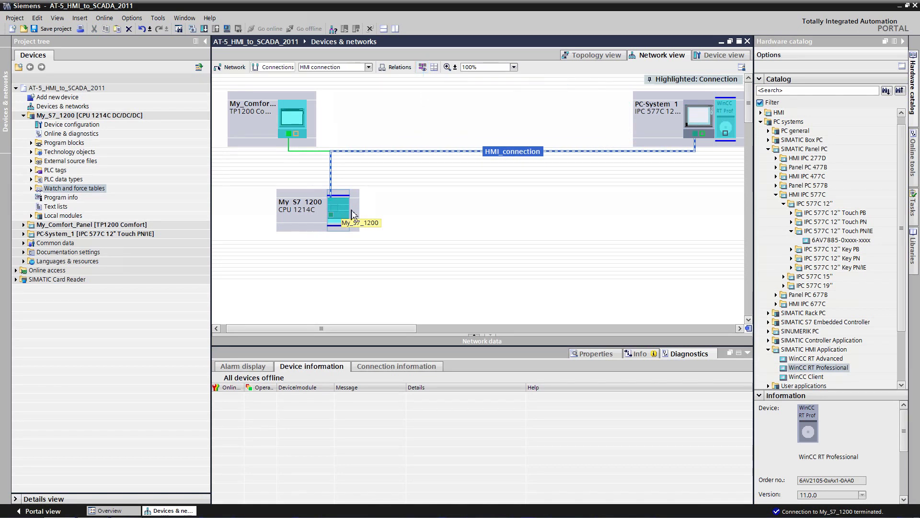
pyautogui.click(423, 69)
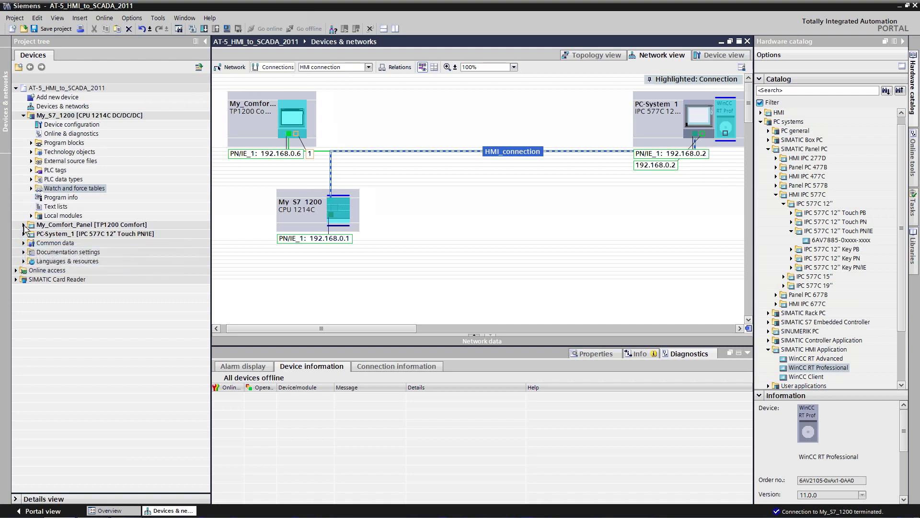
# In HMI_RT_2's runtime settings for screens, enable the Title and Maximize window properties.
pyautogui.click(23, 234)
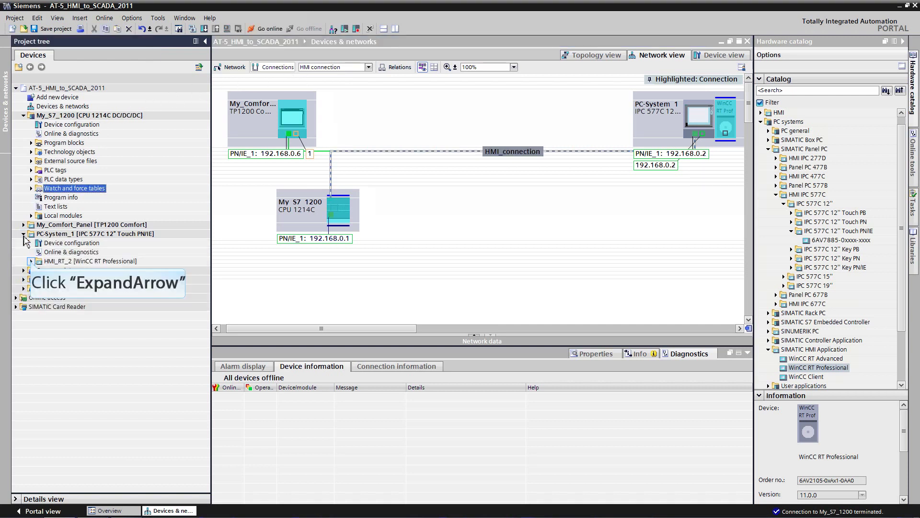
pyautogui.click(31, 261)
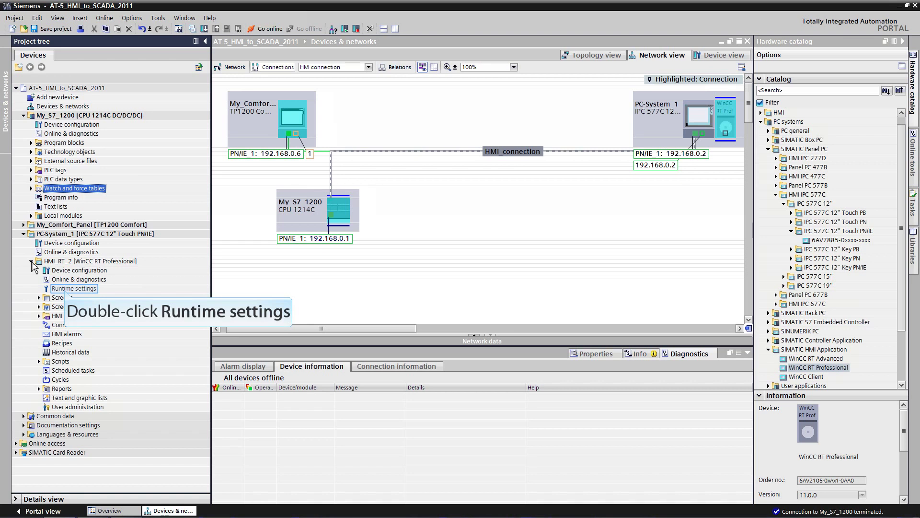
pyautogui.doubleClick(66, 289)
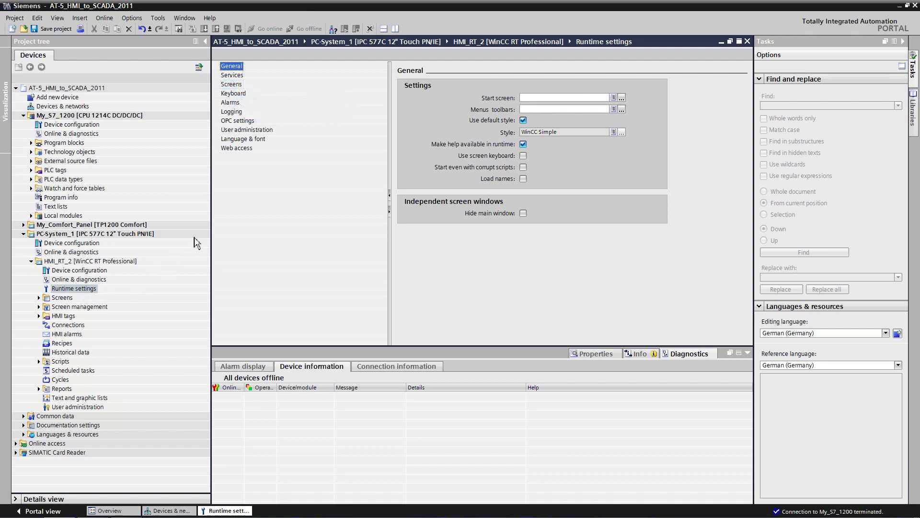
pyautogui.click(232, 84)
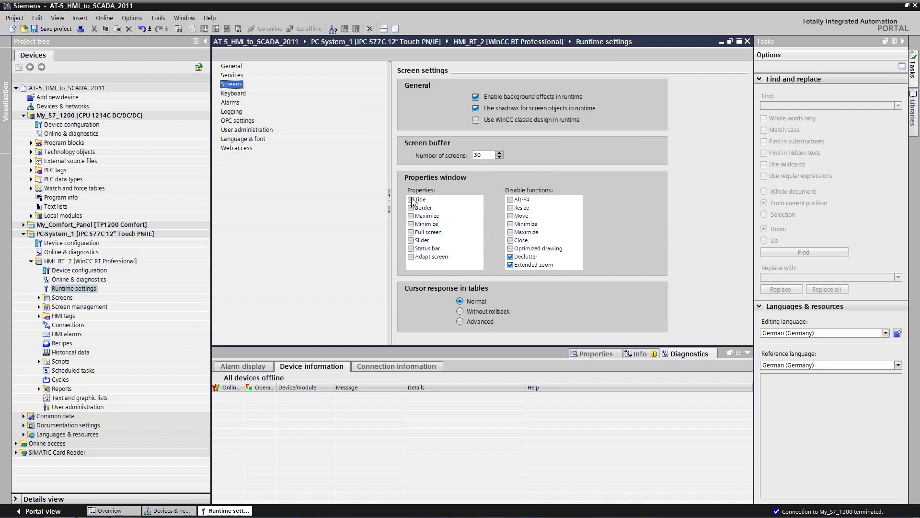
pyautogui.click(411, 216)
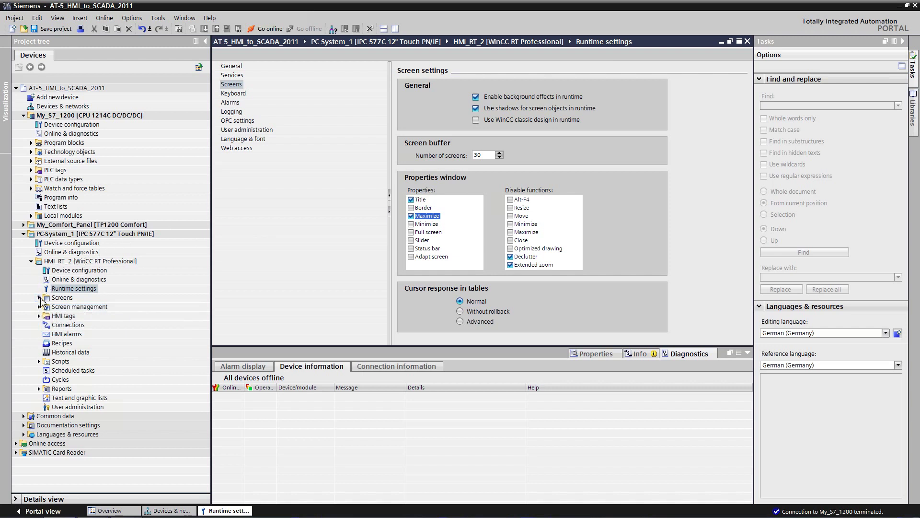
# Add a new screen to HMI_RT_2 in PC-System_1.
pyautogui.click(39, 298)
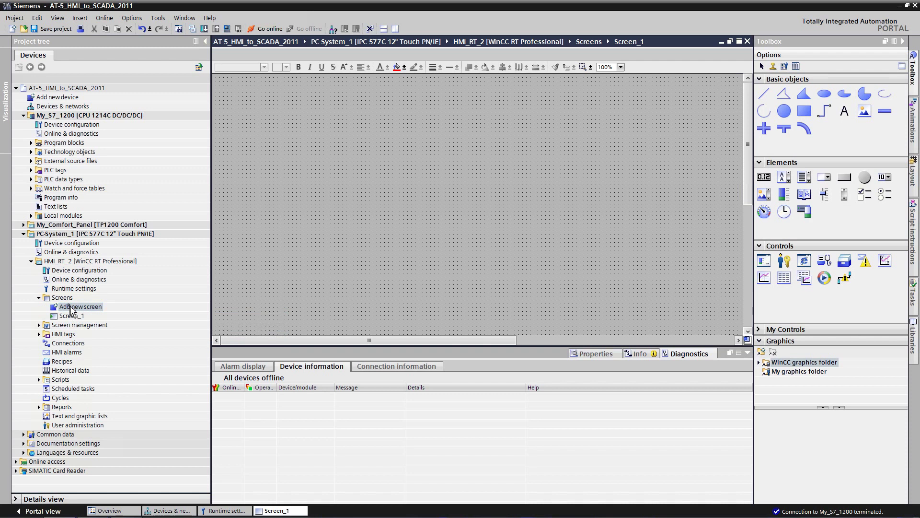
# Add a second screen to HMI_RT_2, then place a Screen_1 navigation button on Screen_2 and a Screen_2 button on Screen_1.
pyautogui.doubleClick(70, 307)
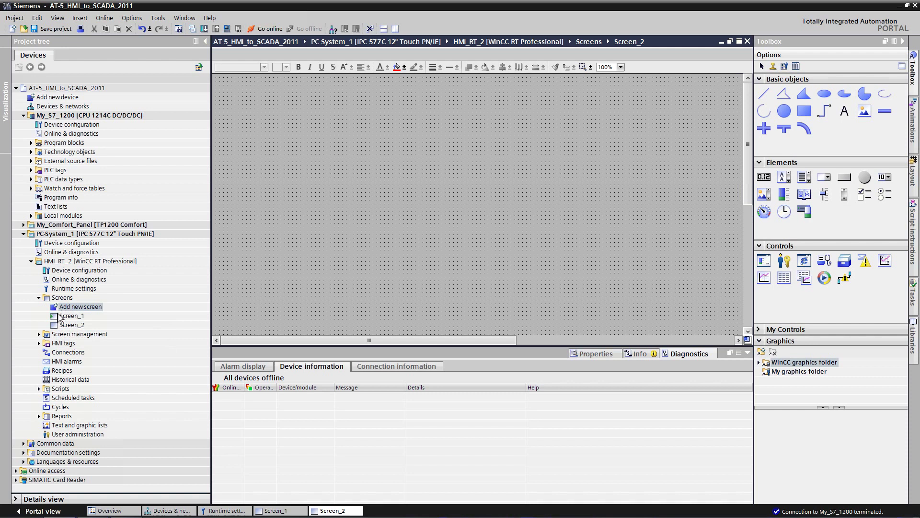
pyautogui.click(60, 319)
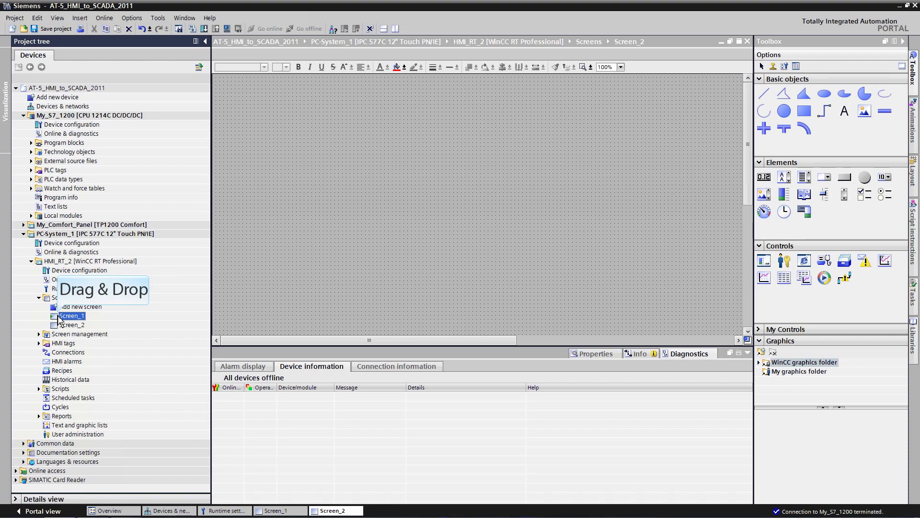
pyautogui.moveTo(58, 319); pyautogui.dragTo(258, 88)
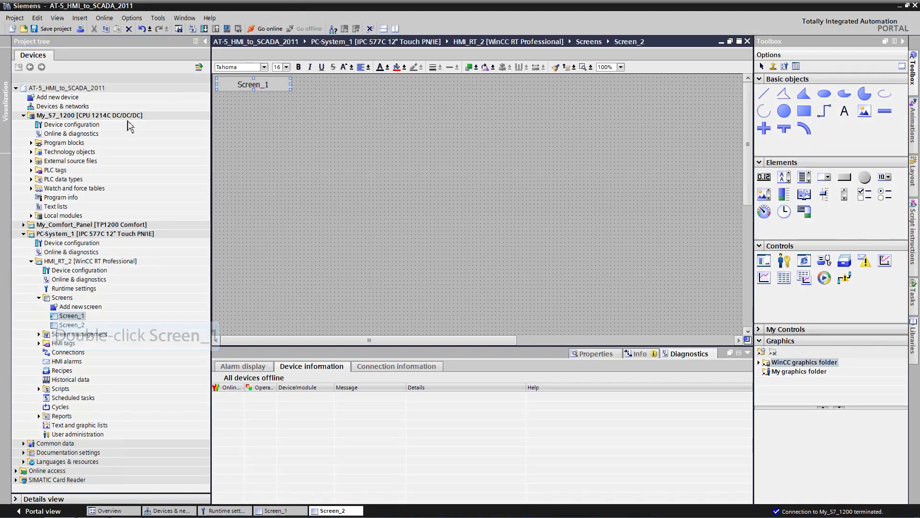
pyautogui.doubleClick(67, 316)
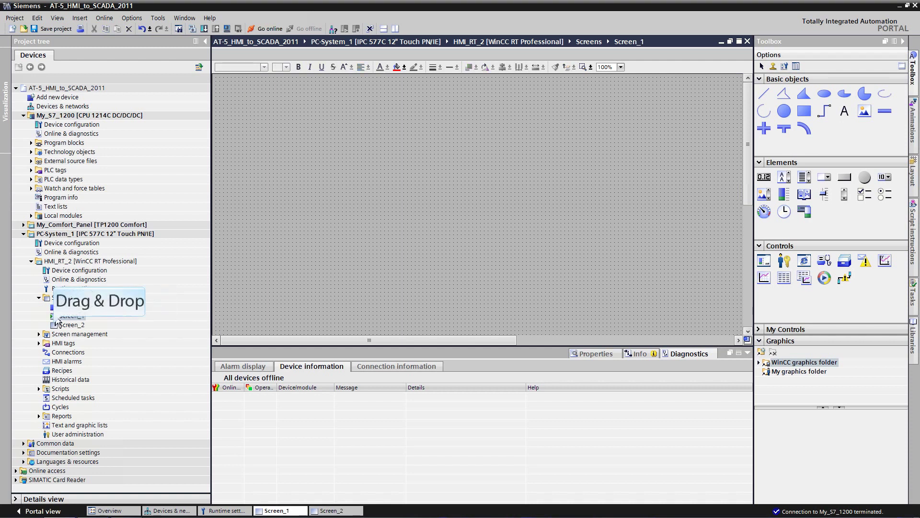
pyautogui.moveTo(56, 326); pyautogui.dragTo(256, 90)
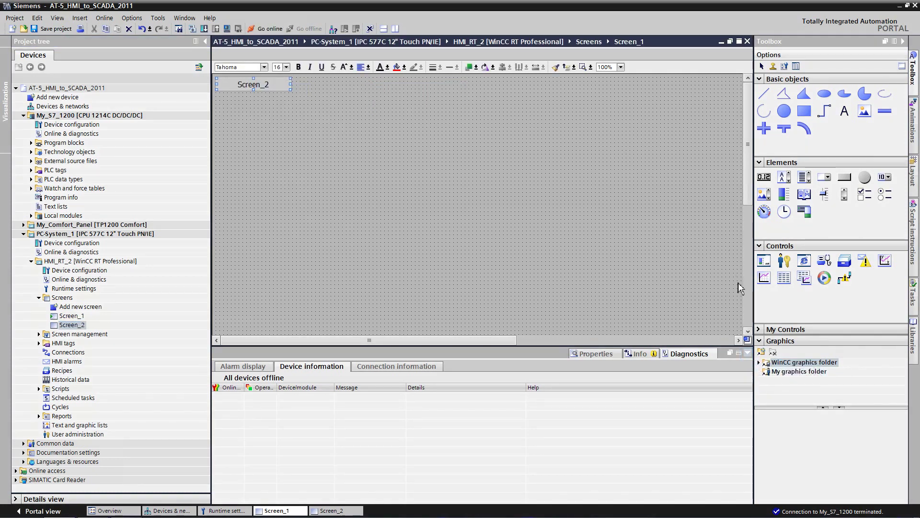
# Collapse the inspector window and set the zoom of both Screen_1 and Screen_2 to Fit to screen.
pyautogui.click(748, 353)
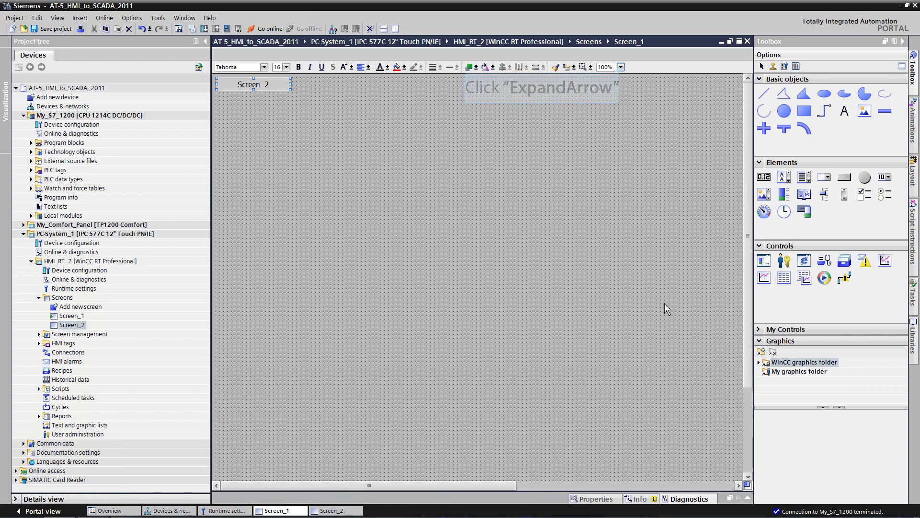
pyautogui.click(621, 67)
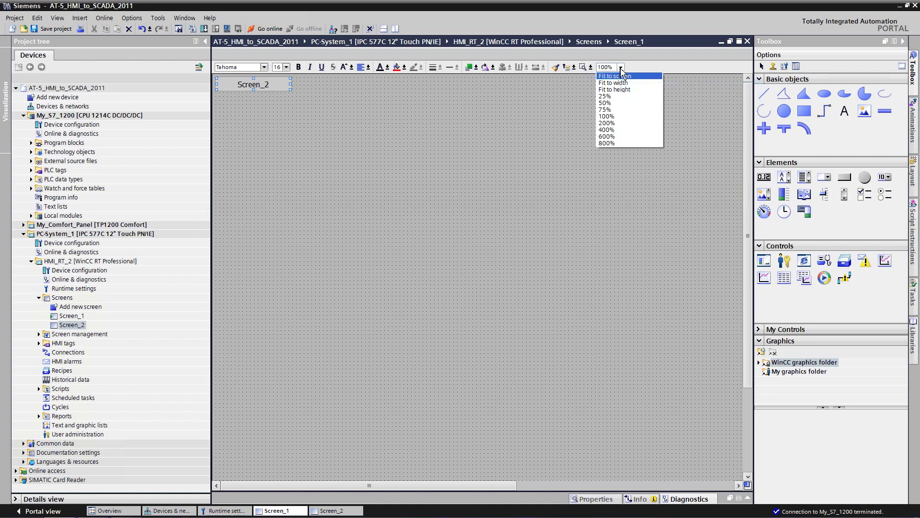
pyautogui.click(619, 76)
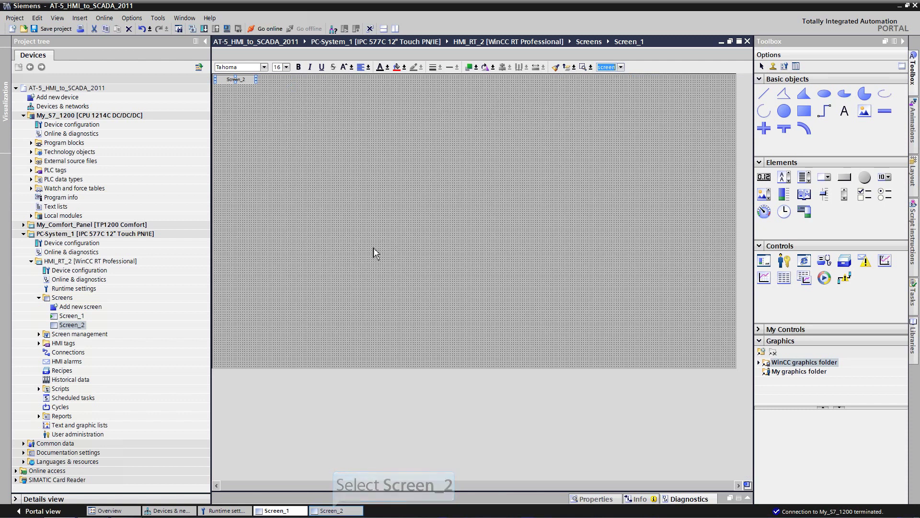
pyautogui.click(336, 510)
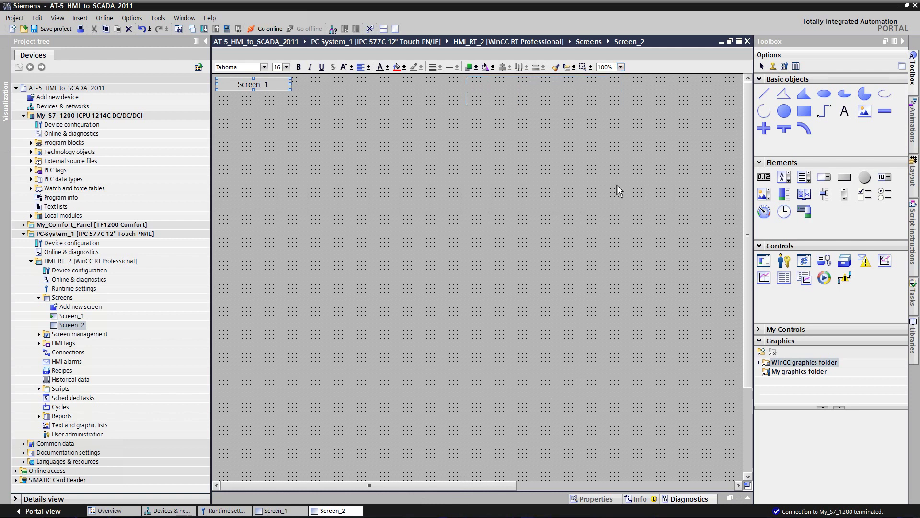
pyautogui.click(621, 67)
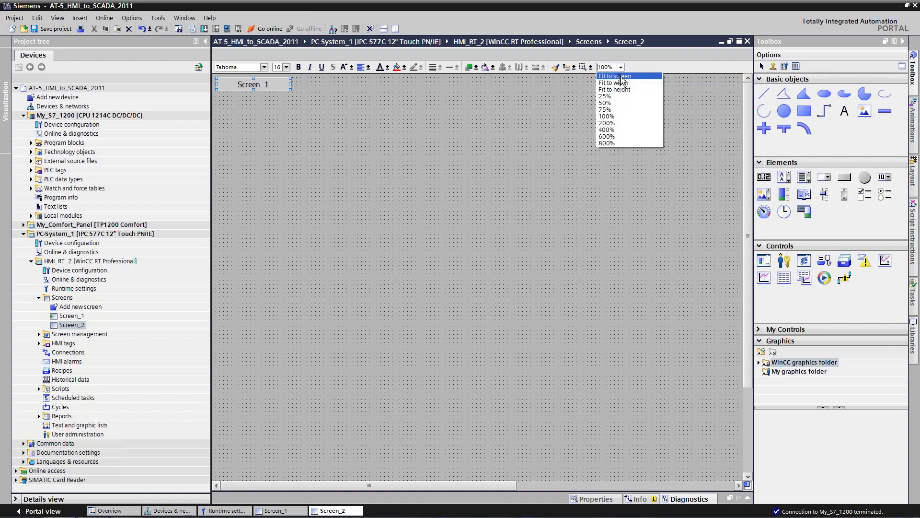
pyautogui.click(622, 76)
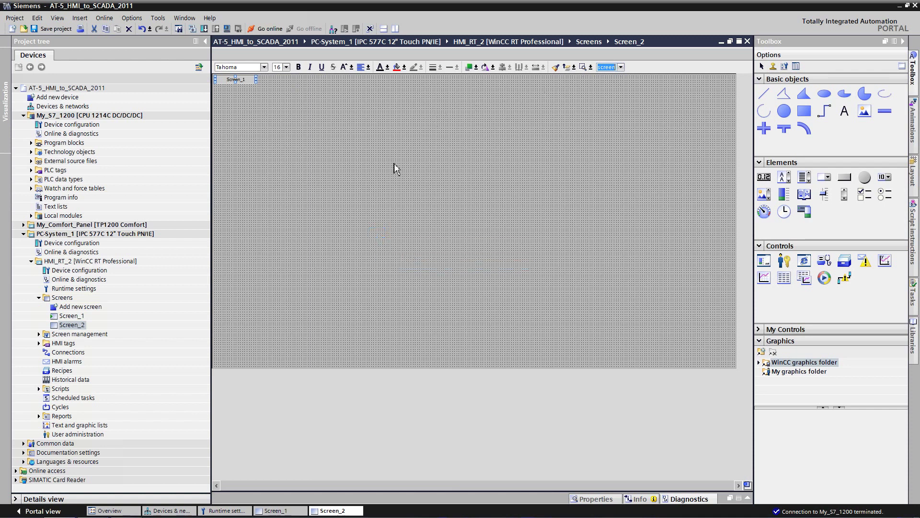
# In the miscellaneous properties of Screen_2, set the screen cycle to 250 ms.
pyautogui.rightClick(379, 236)
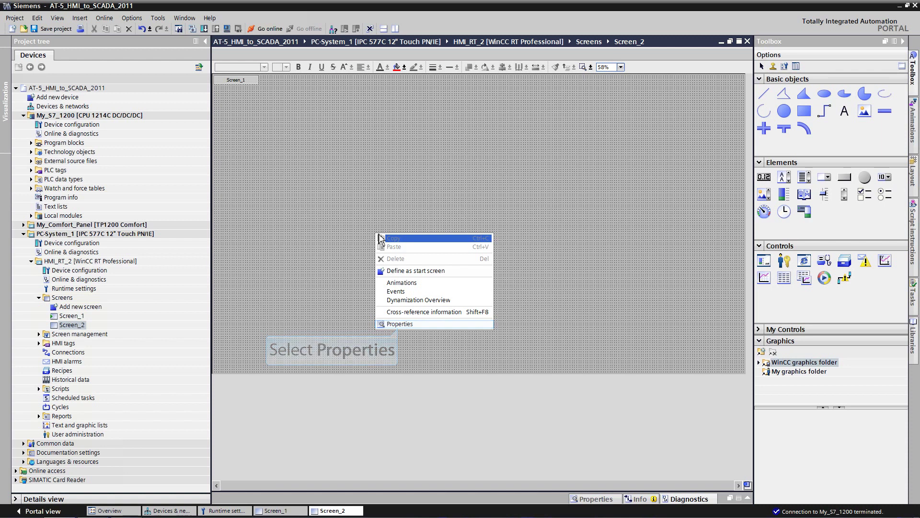
pyautogui.click(395, 323)
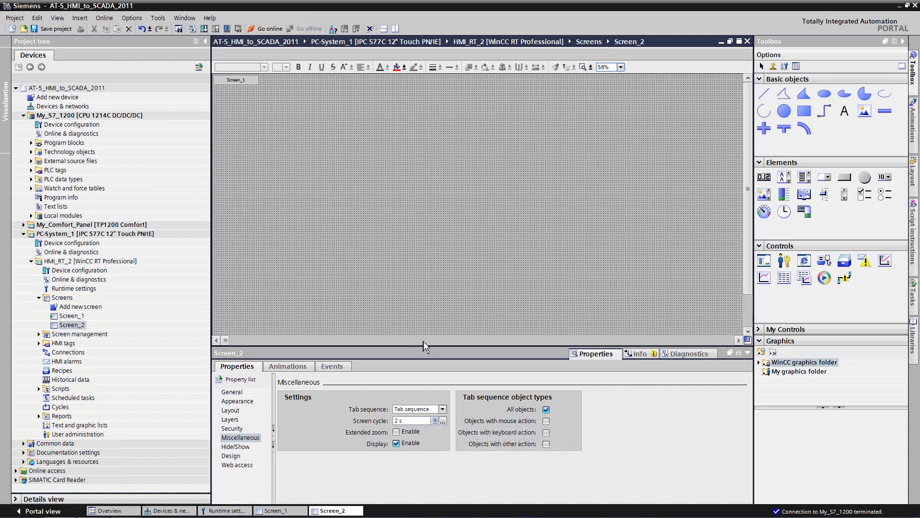
pyautogui.click(434, 421)
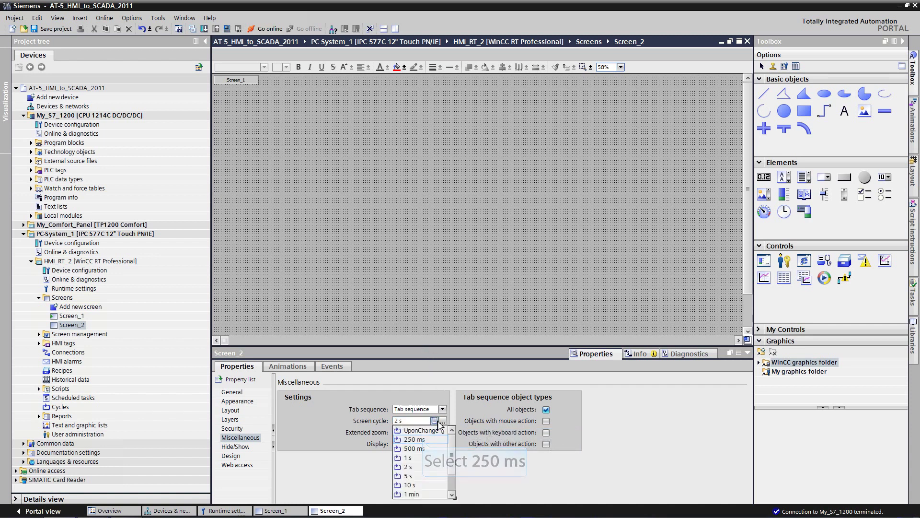
pyautogui.click(413, 440)
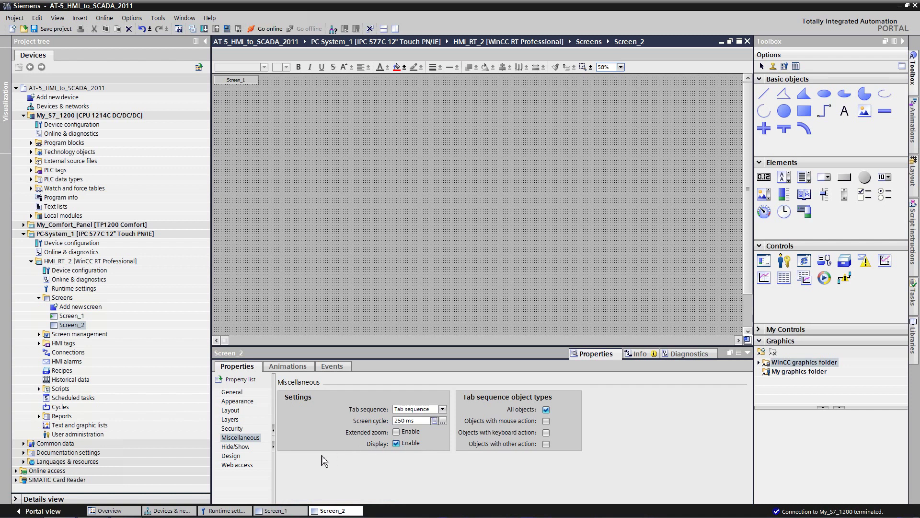
# Set the screen cycle of Screen_1 to 250 ms in its miscellaneous properties.
pyautogui.click(284, 512)
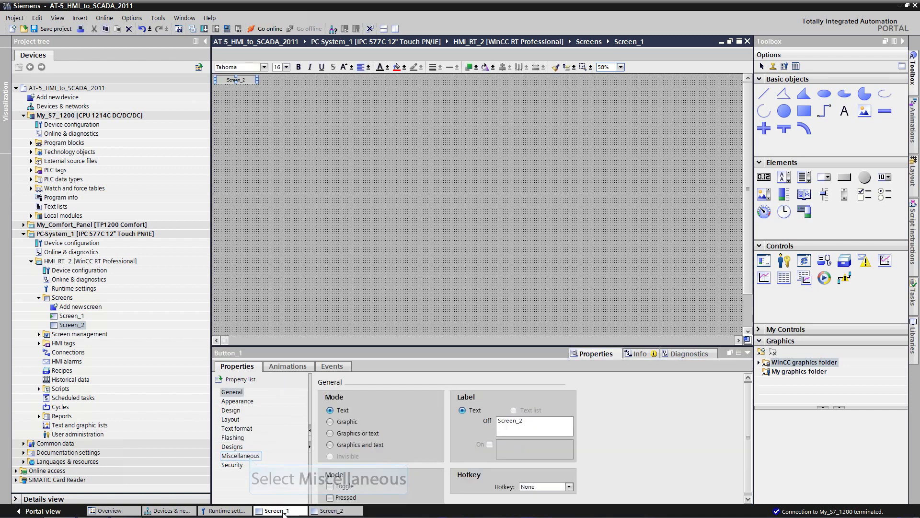
pyautogui.click(241, 456)
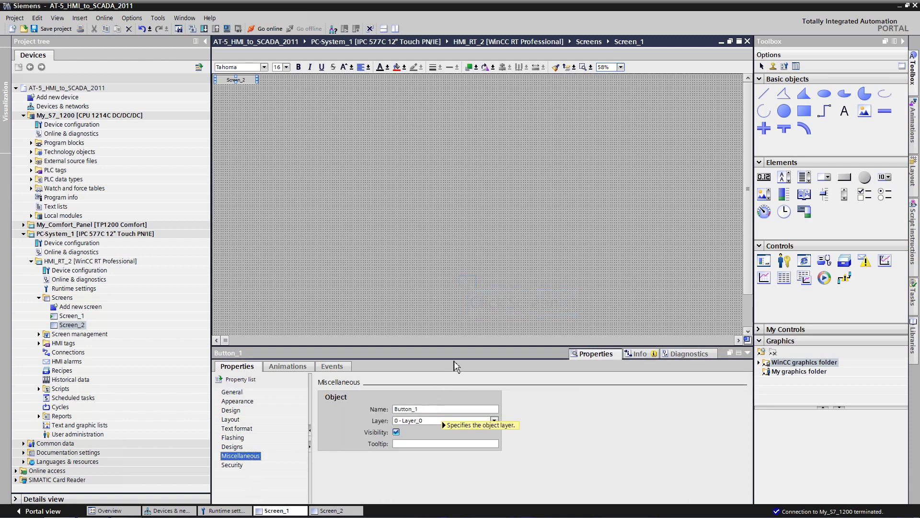
pyautogui.click(469, 282)
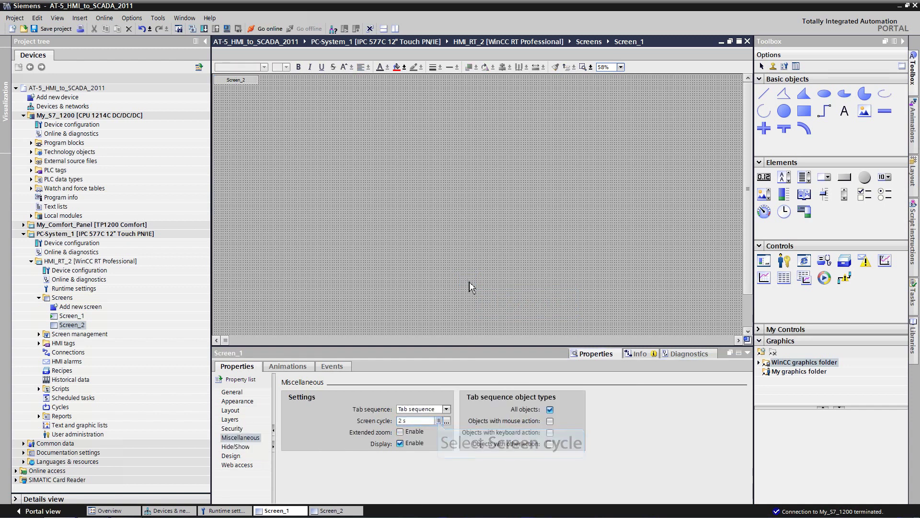
pyautogui.click(438, 421)
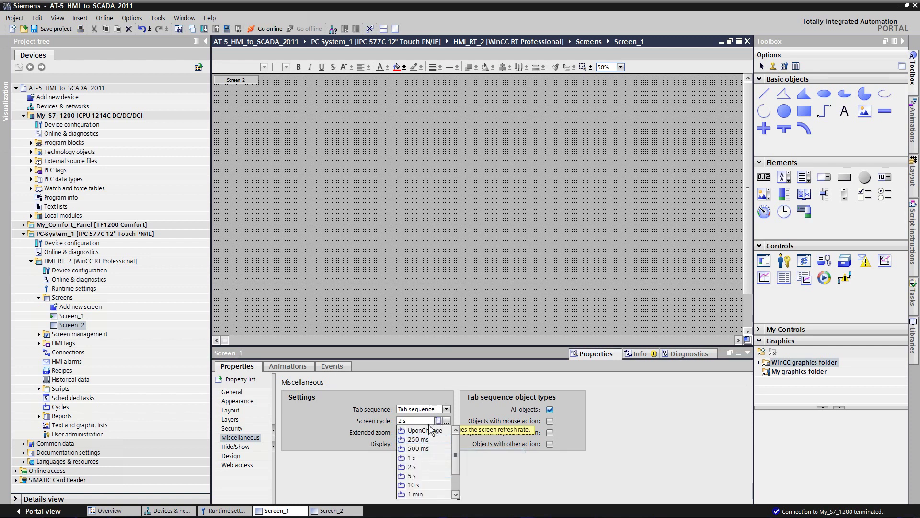
pyautogui.click(424, 440)
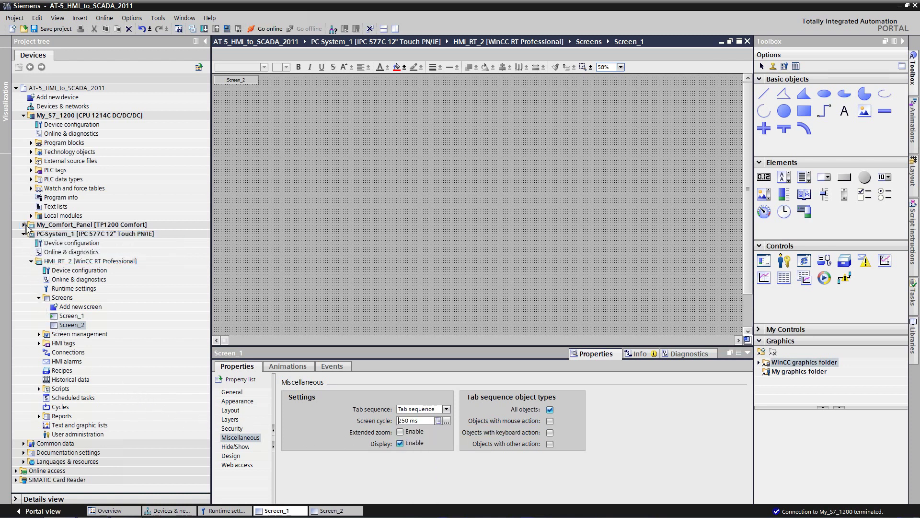
# Expand My_Comfort_Panel in the project tree and open the list of all HMI tags of HMI_RT_2.
pyautogui.click(24, 224)
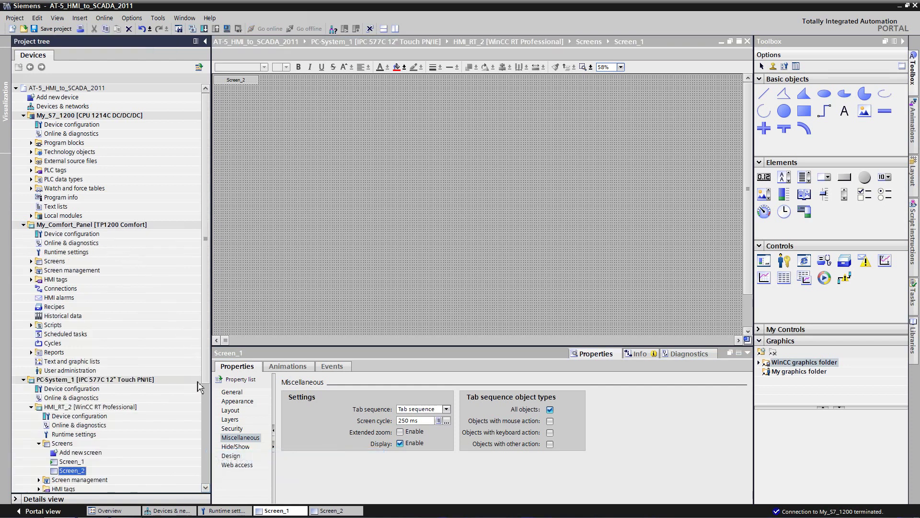
pyautogui.doubleClick(206, 488)
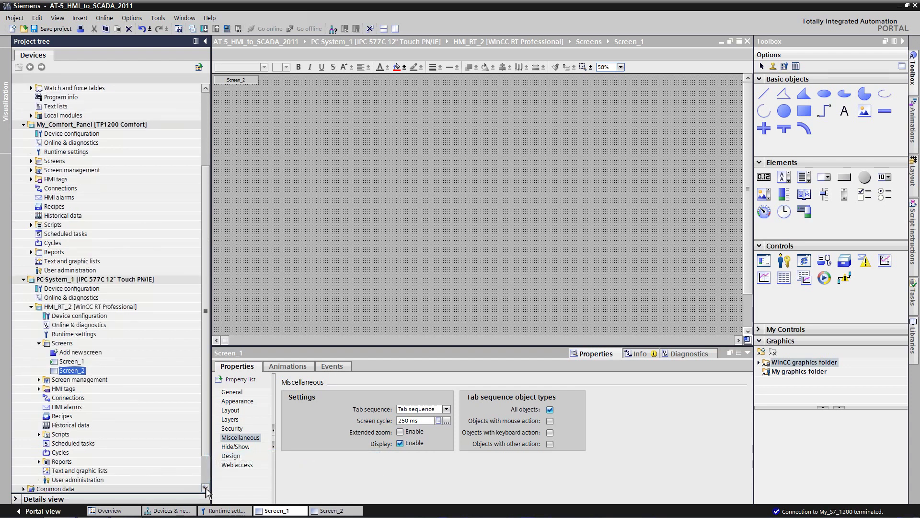
pyautogui.doubleClick(207, 488)
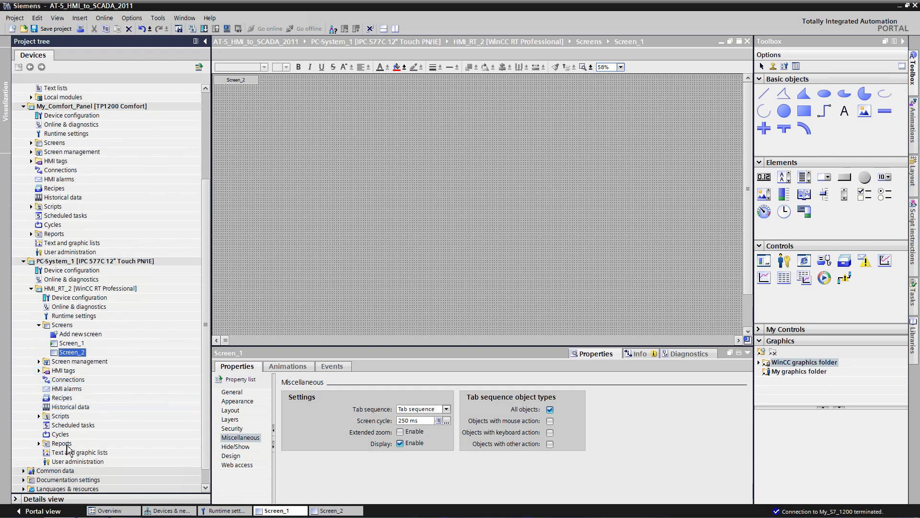
pyautogui.click(39, 371)
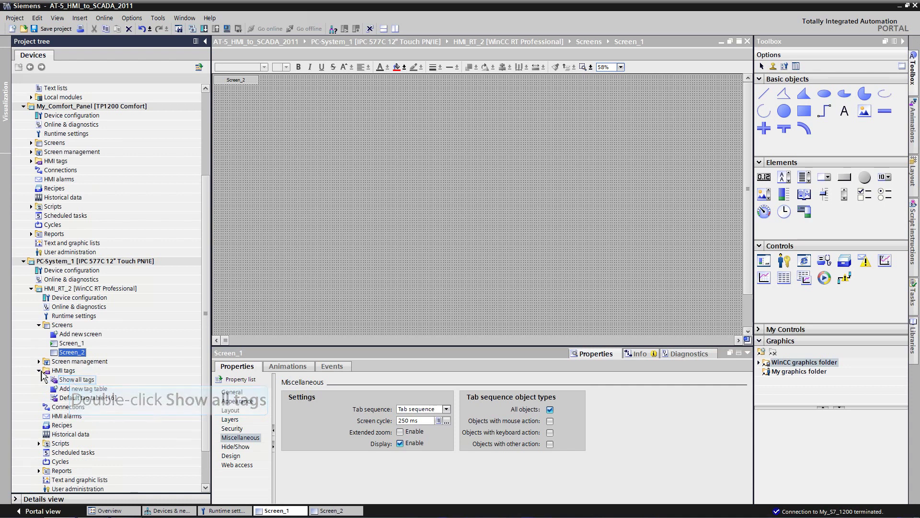
pyautogui.doubleClick(71, 380)
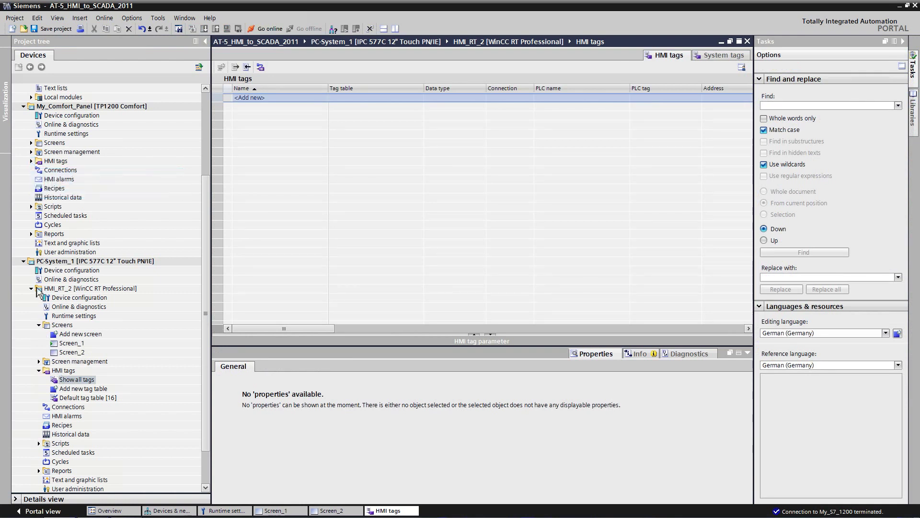
# Copy the Tags_for_Tanks tag table from My_Comfort_Panel into the HMI tags of HMI_RT_2.
pyautogui.click(31, 161)
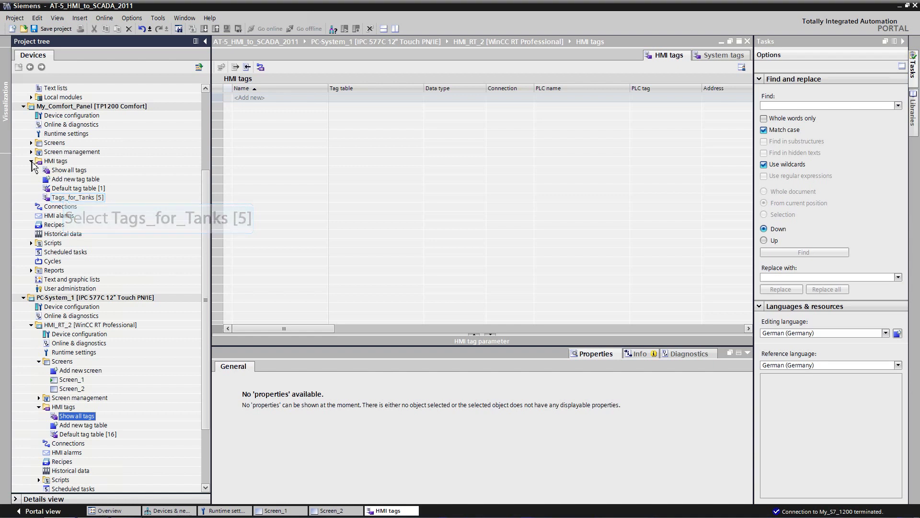
pyautogui.click(65, 198)
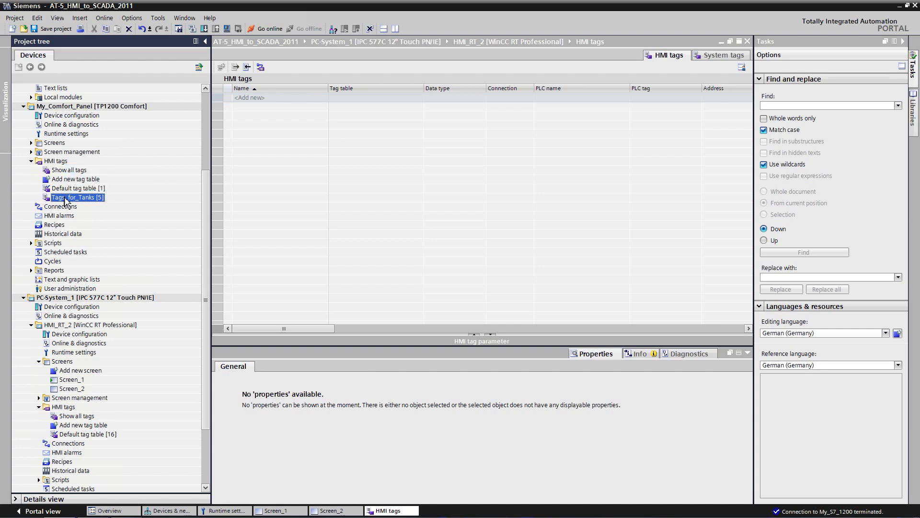
pyautogui.moveTo(65, 200); pyautogui.dragTo(111, 408)
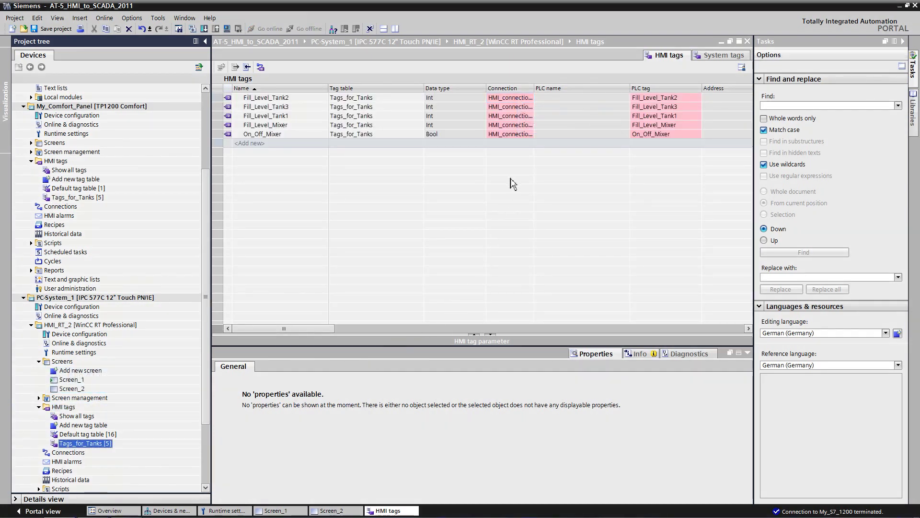
# Assign HMI_connection to Fill_Level_Tank2 and autofill it to the other Tags_for_Tanks tags, overwriting the tag attributes.
pyautogui.click(519, 98)
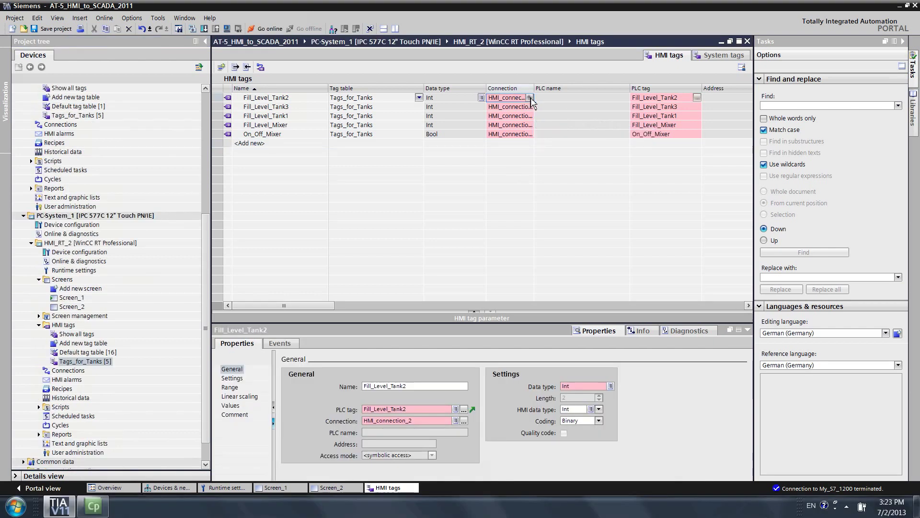
pyautogui.click(530, 98)
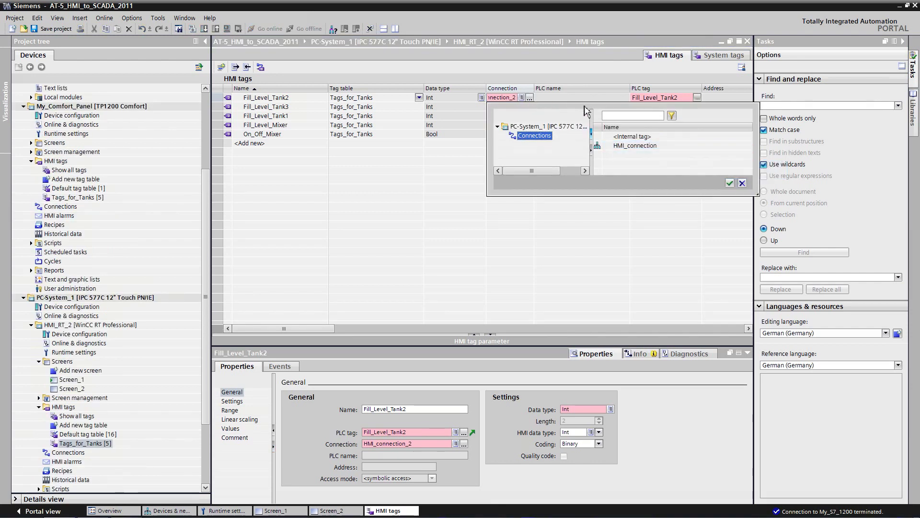
pyautogui.click(612, 146)
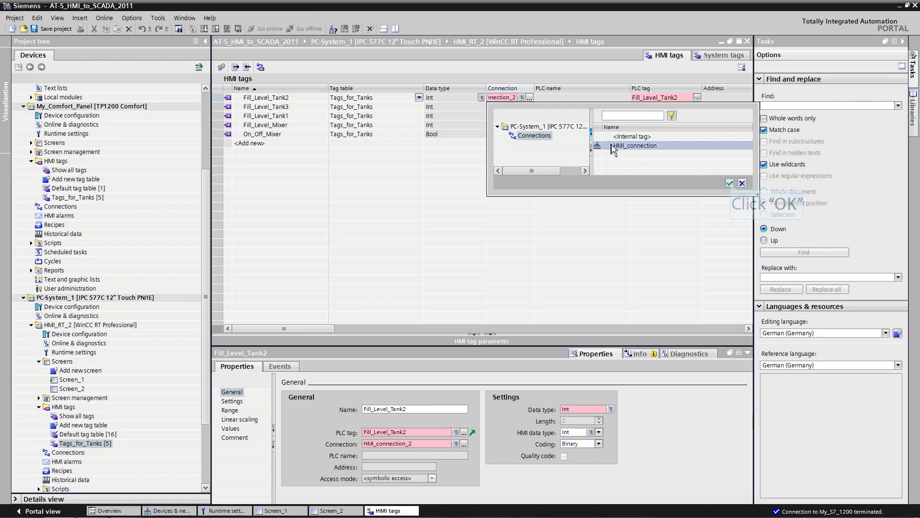
pyautogui.click(730, 184)
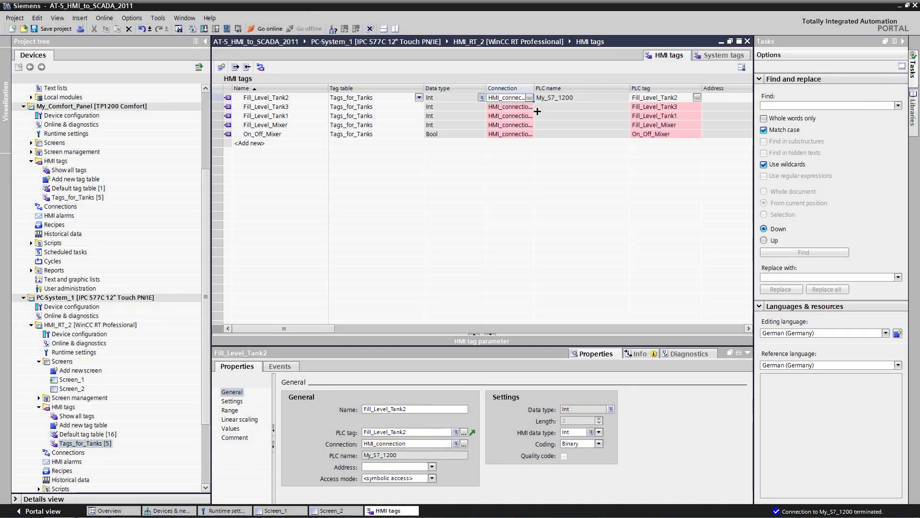
pyautogui.moveTo(536, 134); pyautogui.dragTo(536, 139)
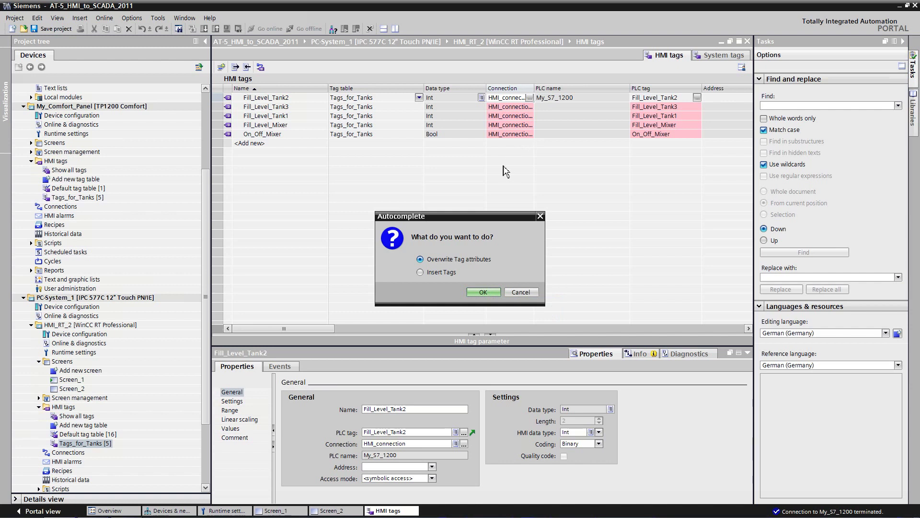
pyautogui.click(484, 292)
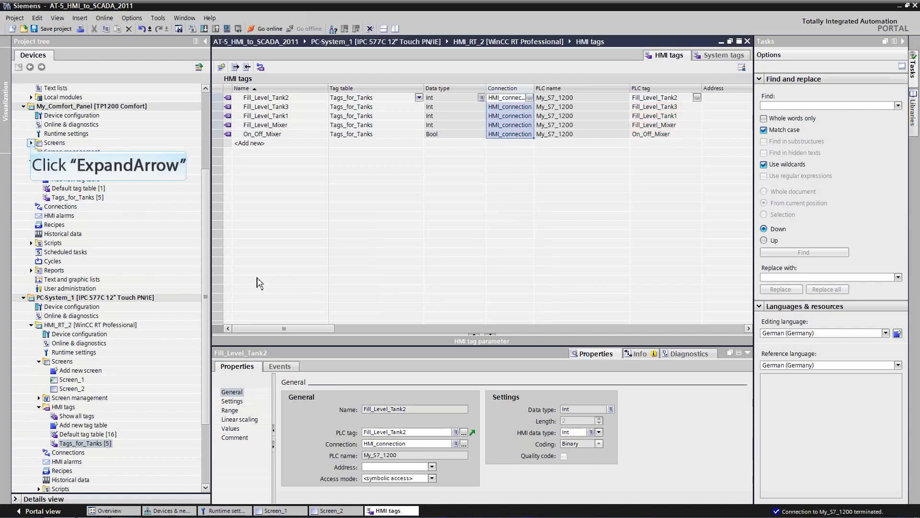
# Open the Tanks screen of My_Comfort_Panel and show it side by side with Screen_1 of HMI_RT_2.
pyautogui.click(31, 143)
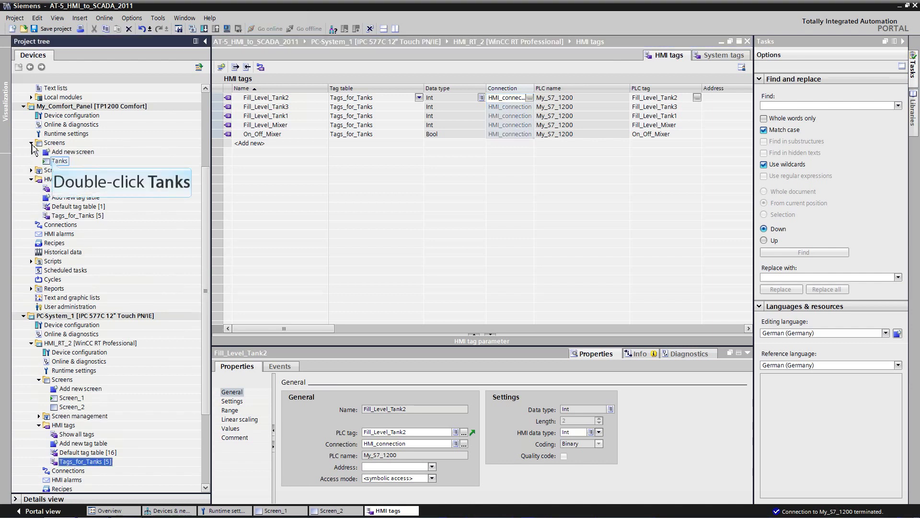
pyautogui.doubleClick(57, 161)
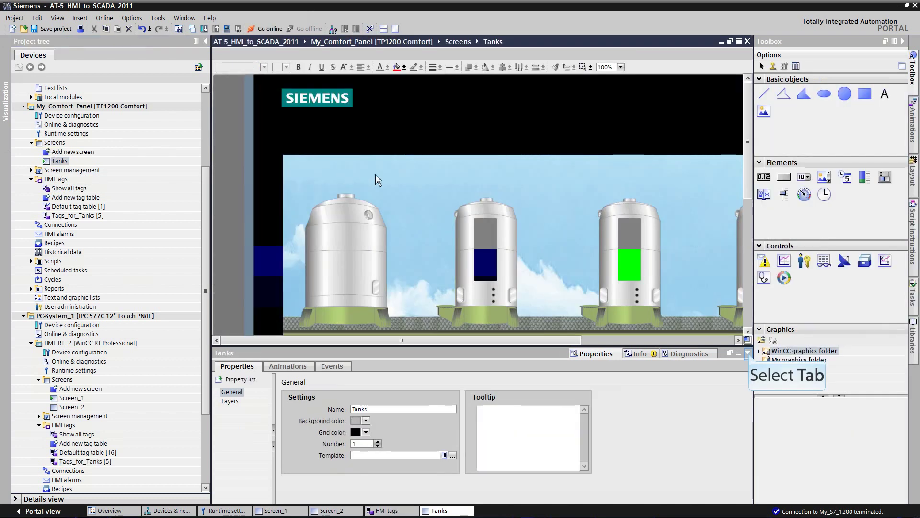
pyautogui.click(749, 355)
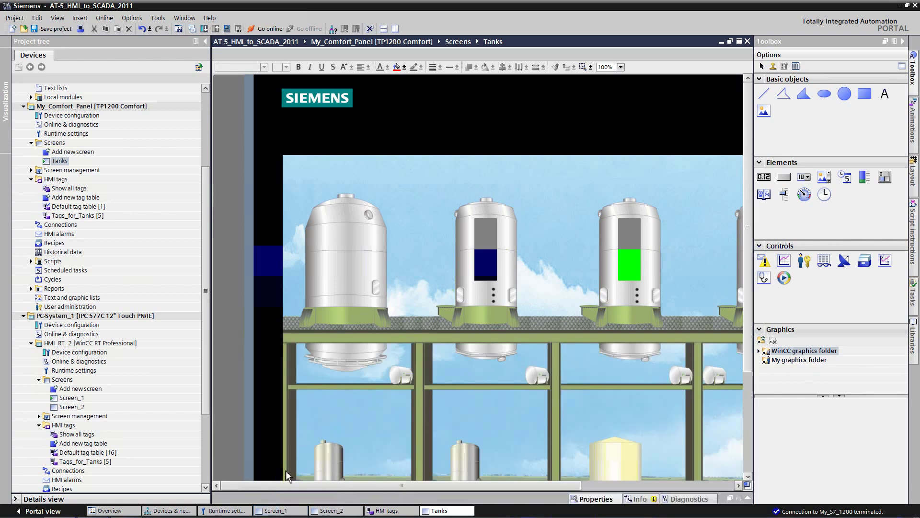
pyautogui.click(277, 510)
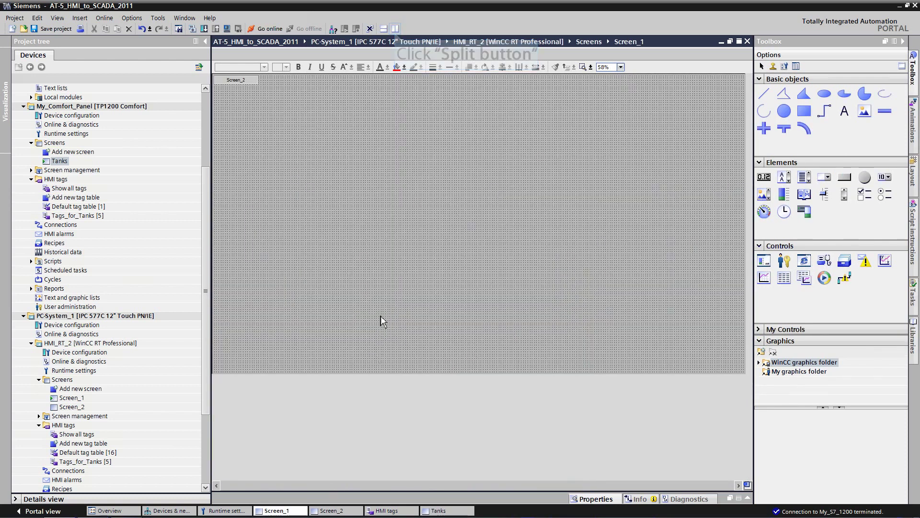
pyautogui.click(396, 30)
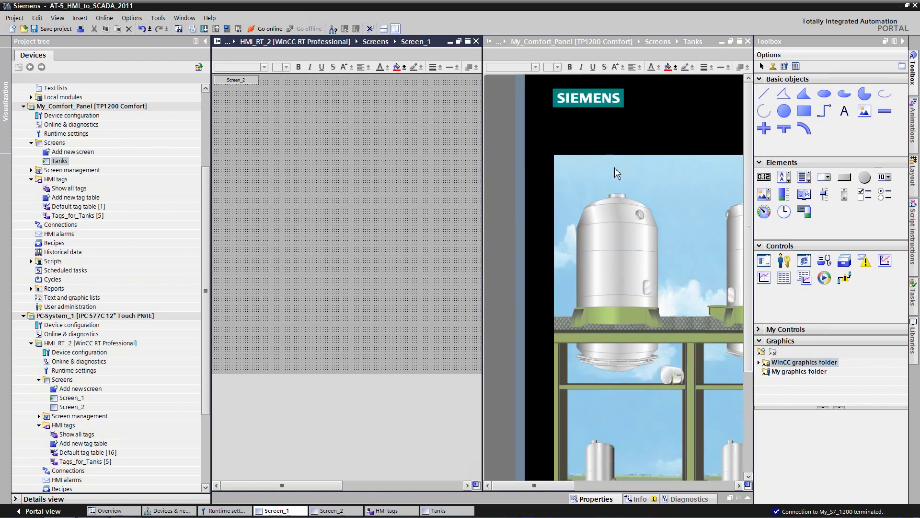
# Copy the tank plant graphic group from the Tanks screen into Screen_1 and widen it there to cover most of the screen width.
pyautogui.click(625, 261)
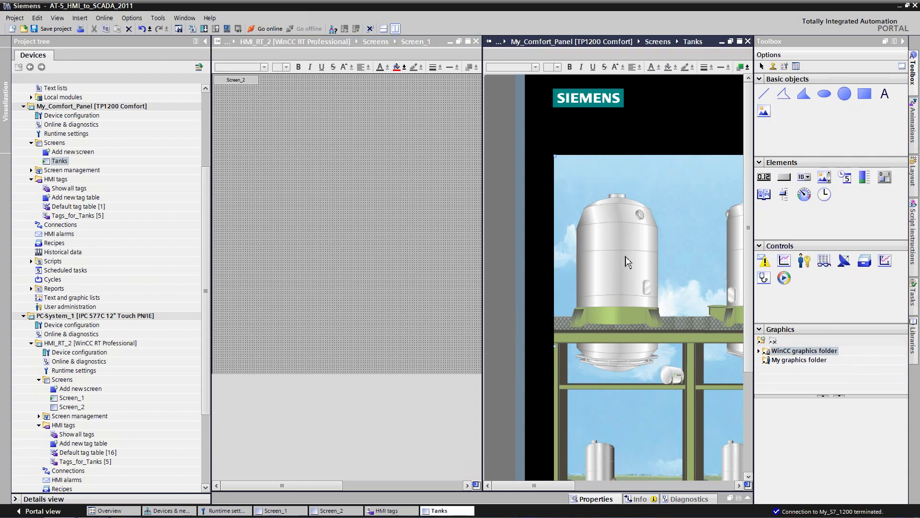
pyautogui.moveTo(626, 262); pyautogui.dragTo(257, 152)
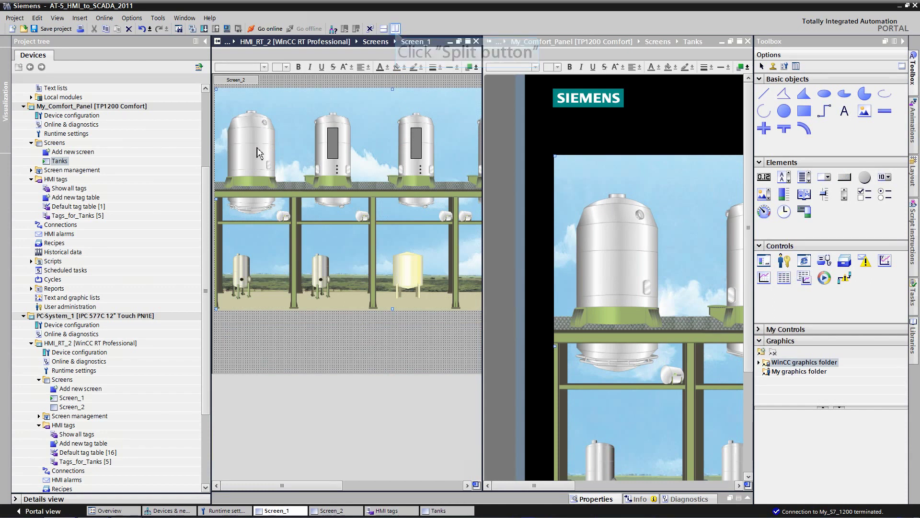
pyautogui.click(395, 27)
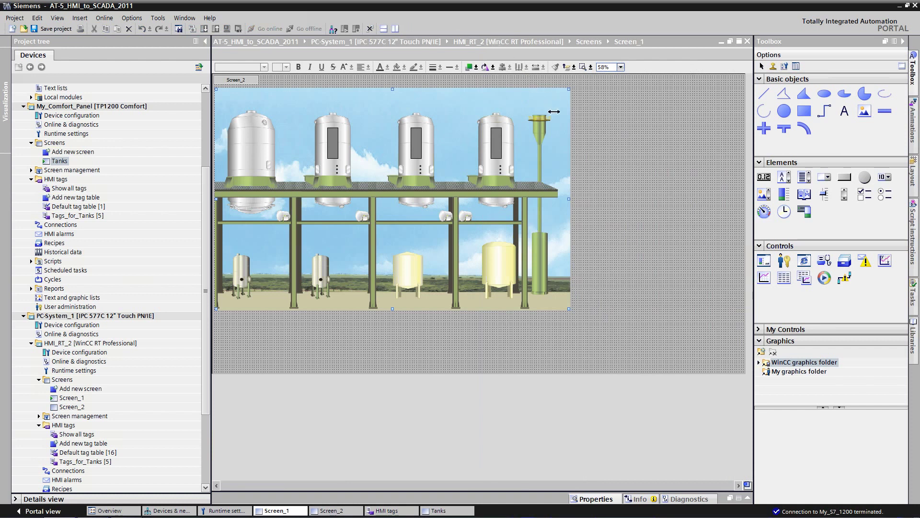
pyautogui.moveTo(569, 198); pyautogui.dragTo(688, 208)
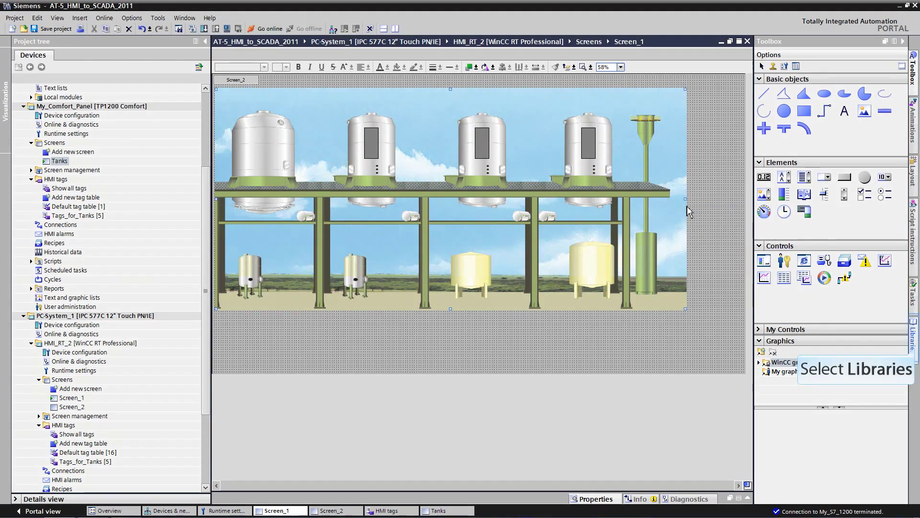
# Place the Faceplate_Mixer type from the global library SCADA_Lib_V2 centred on the large mixer tank in Screen_1.
pyautogui.click(914, 338)
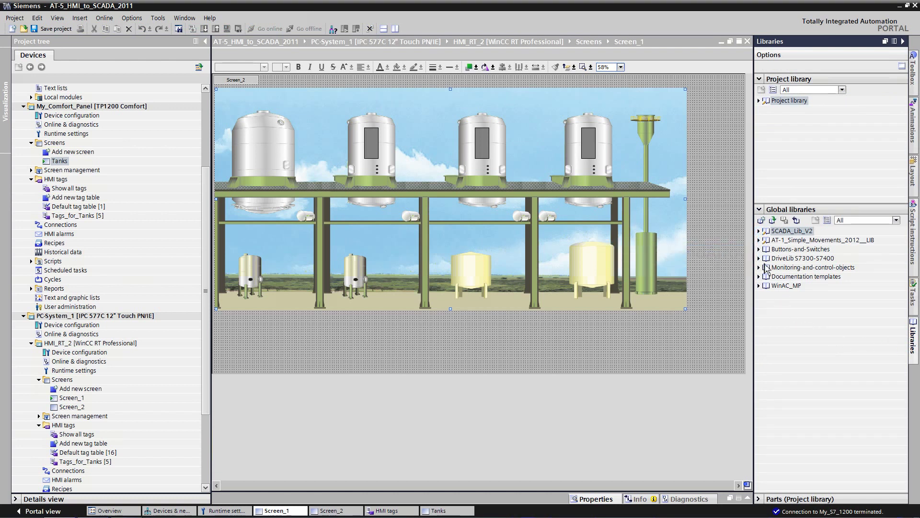
pyautogui.click(759, 231)
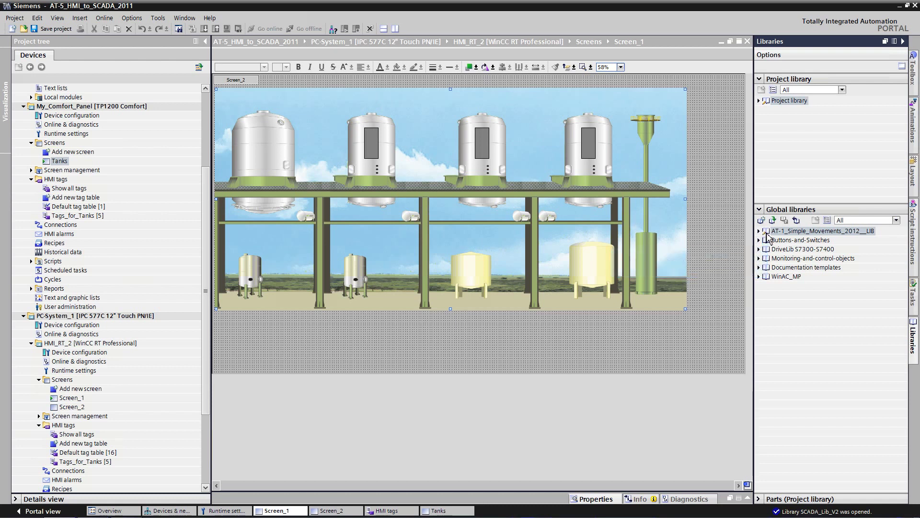
pyautogui.click(767, 241)
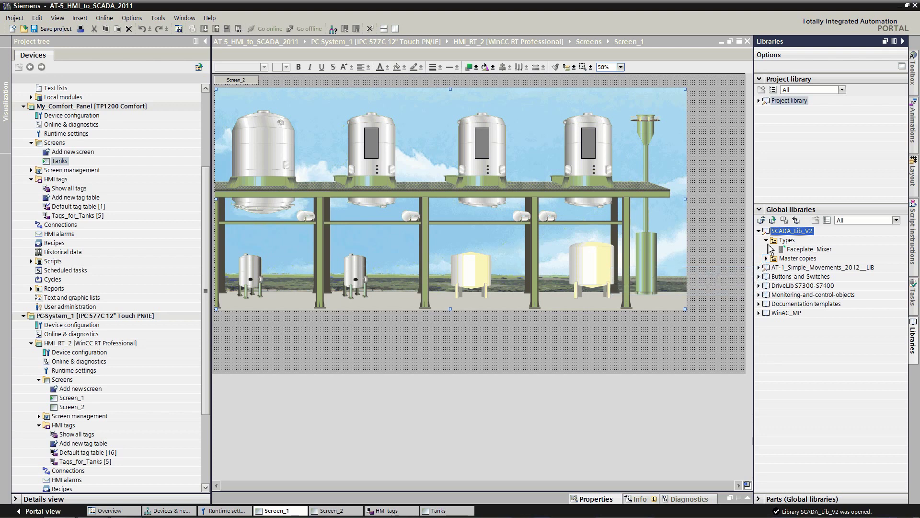
pyautogui.click(767, 258)
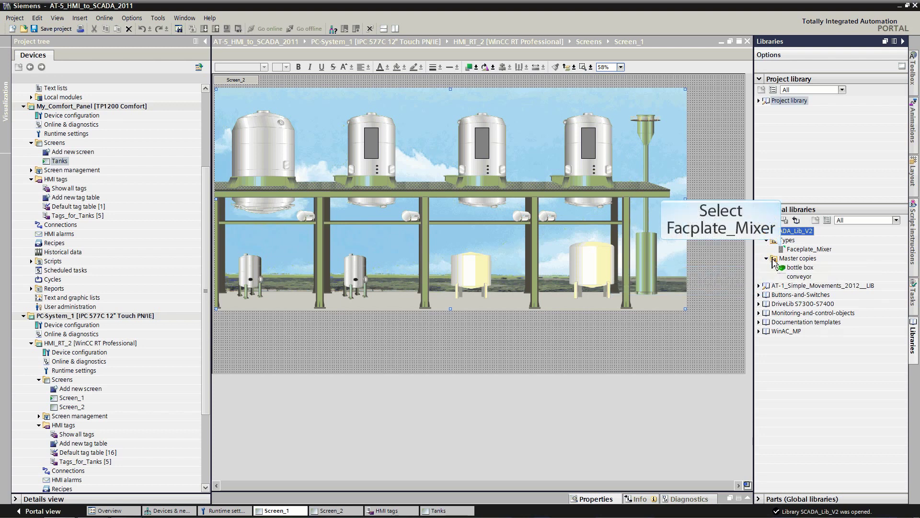
pyautogui.moveTo(783, 251); pyautogui.dragTo(254, 131)
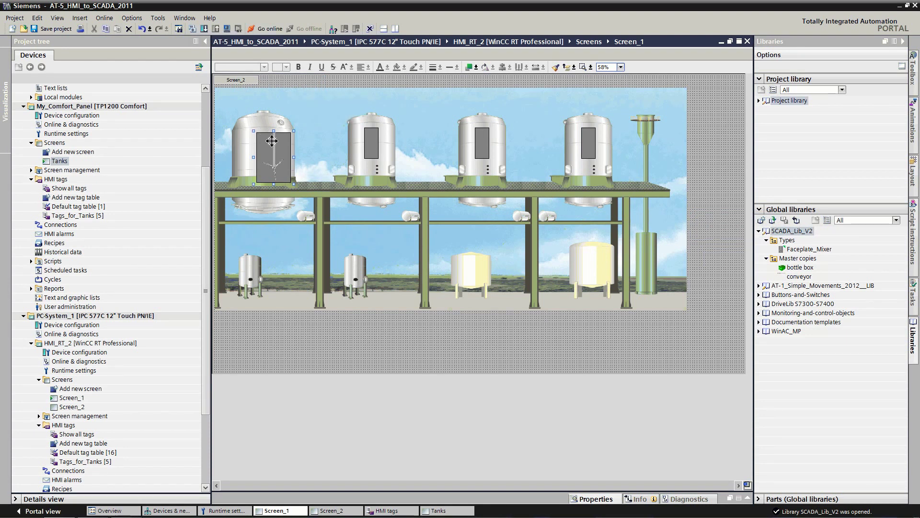
pyautogui.moveTo(273, 153); pyautogui.dragTo(261, 145)
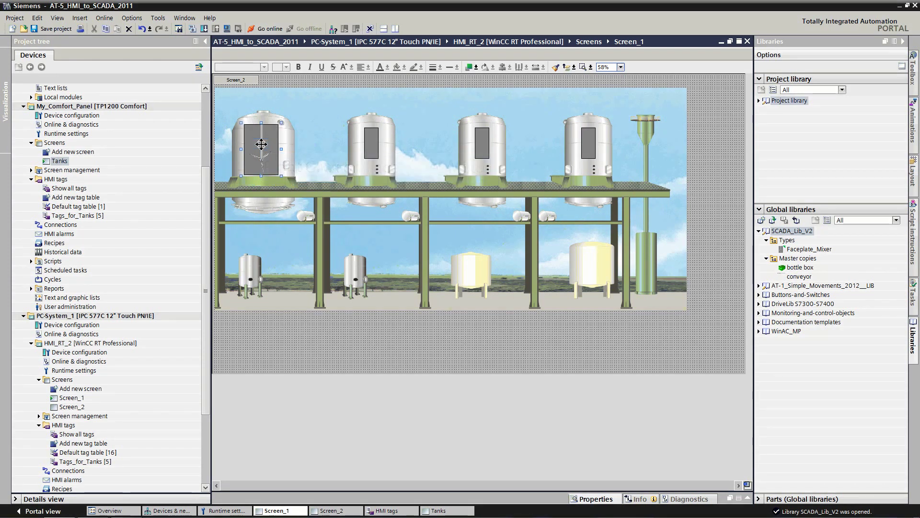
# Dynamize the Filling_Level interface property of the mixer faceplate with the HMI tag Fill_Level_Mixer.
pyautogui.rightClick(261, 144)
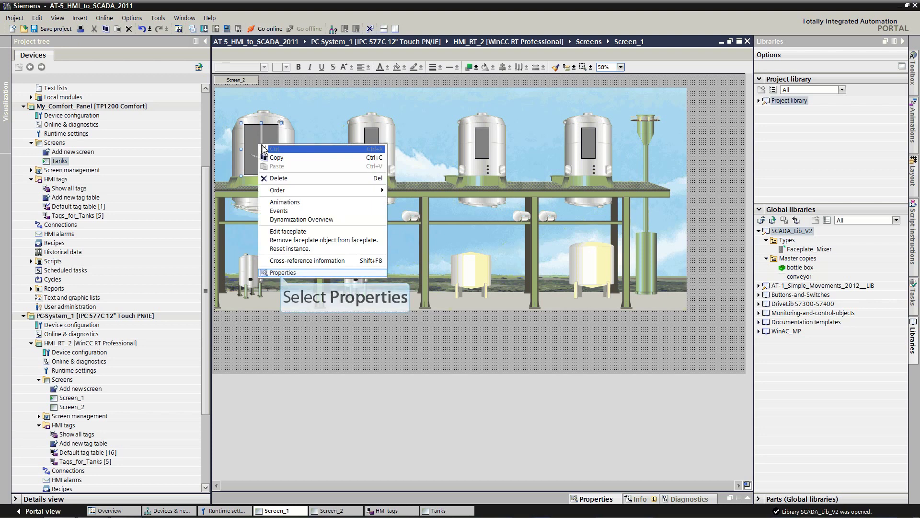
pyautogui.click(283, 272)
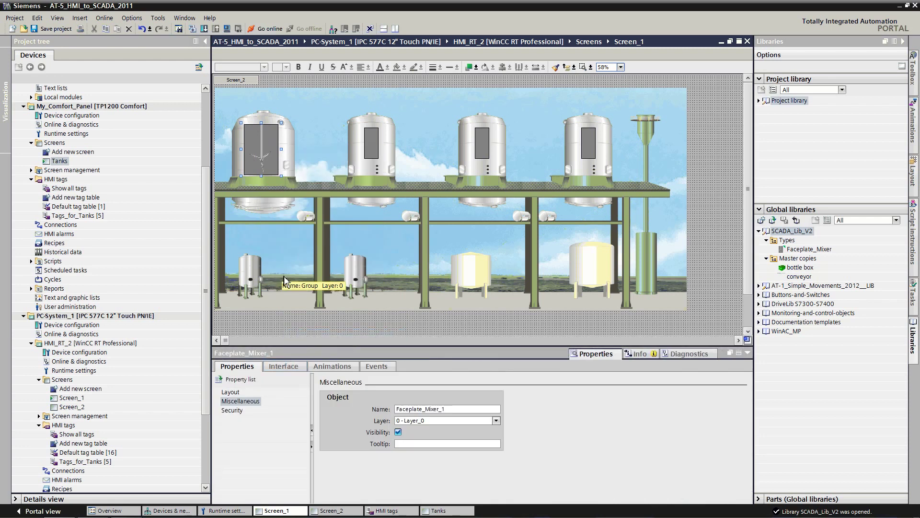
pyautogui.click(286, 367)
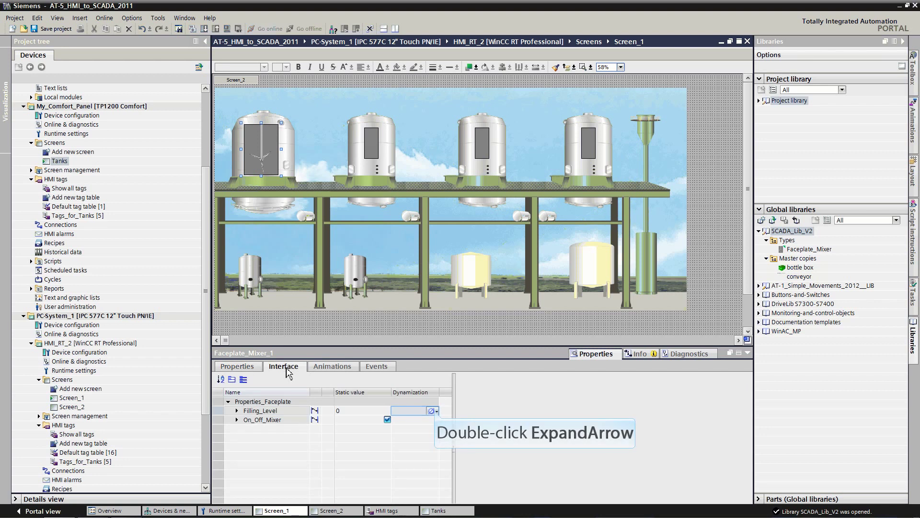
pyautogui.click(433, 411)
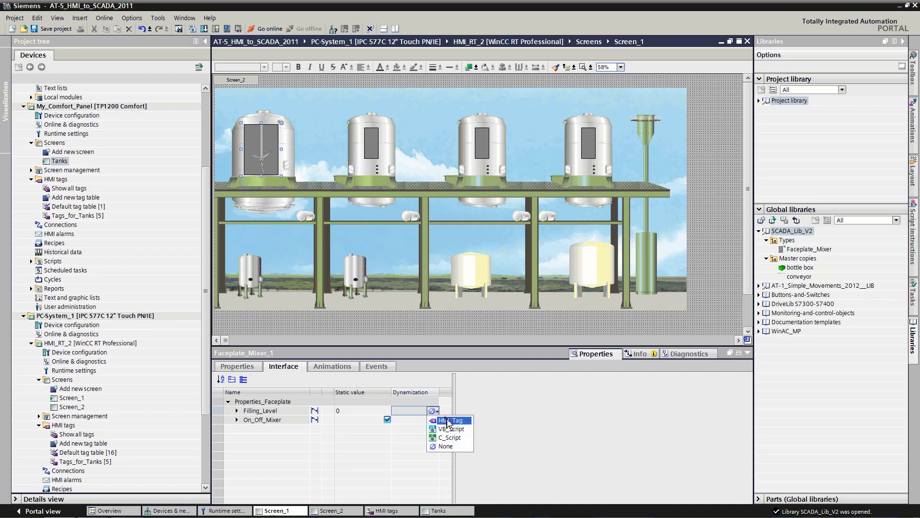
pyautogui.click(447, 421)
pyautogui.write('fi')
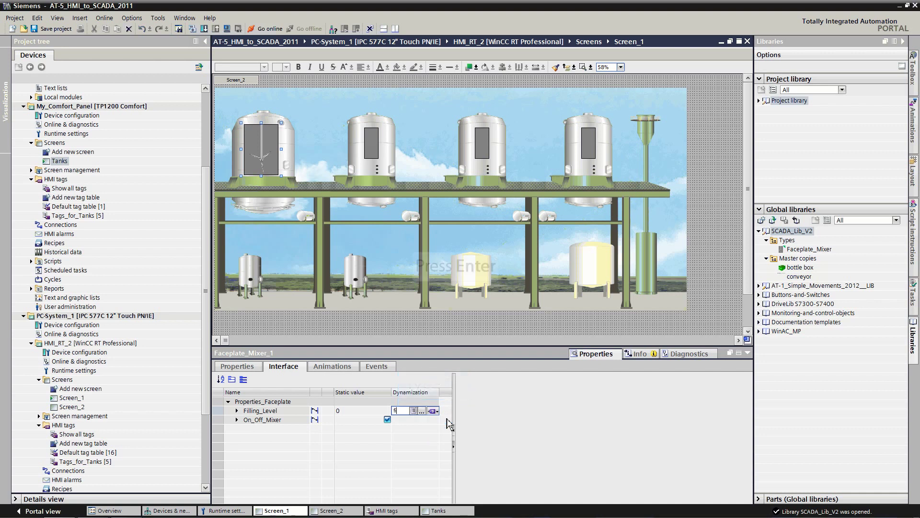
pyautogui.press('Return')
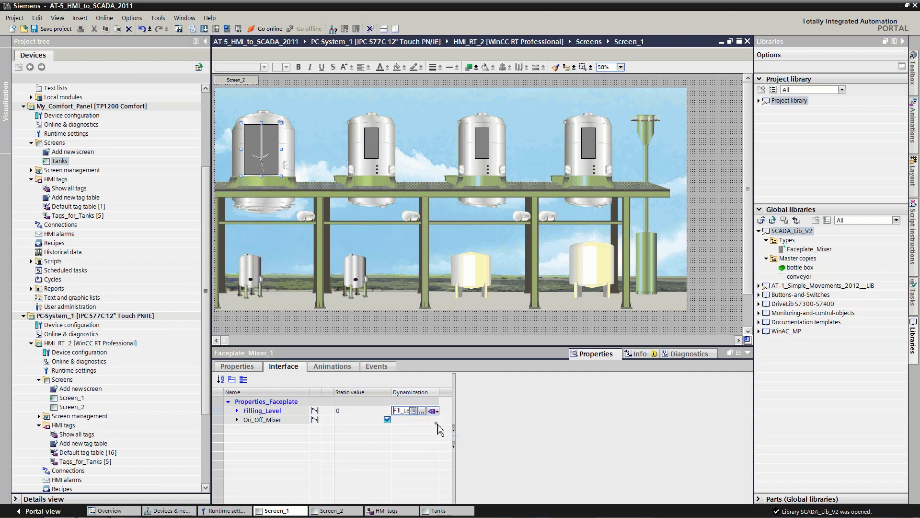
# Dynamize the On_Off_Mixer interface property of the mixer faceplate with the HMI tag On_Off_Mixer.
pyautogui.doubleClick(436, 421)
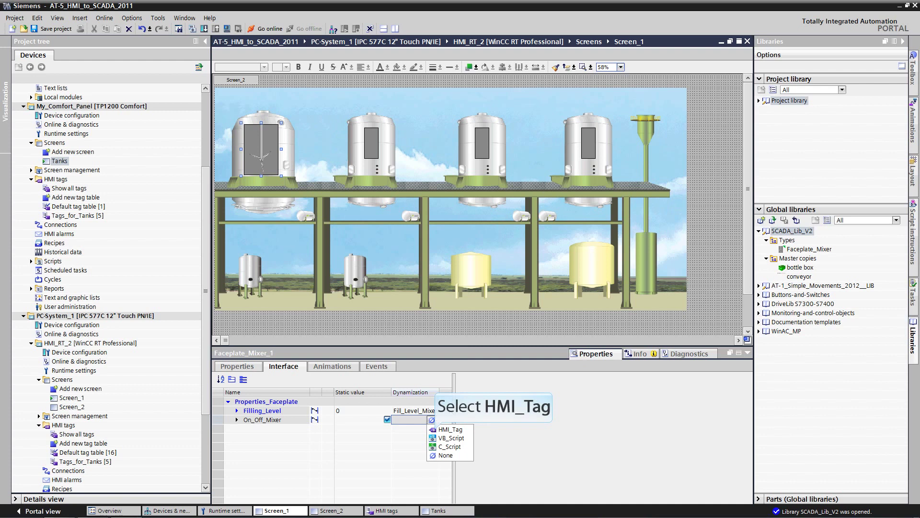
pyautogui.click(446, 429)
pyautogui.write('on')
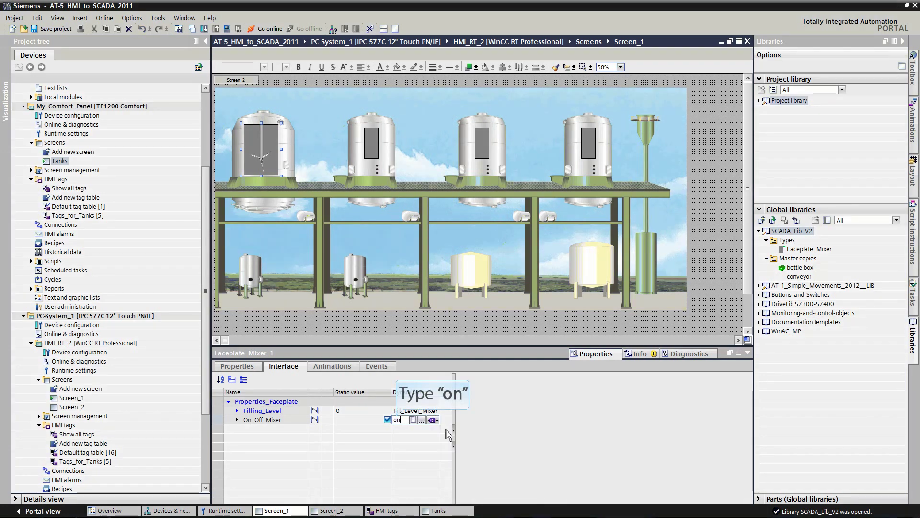
pyautogui.press('Return')
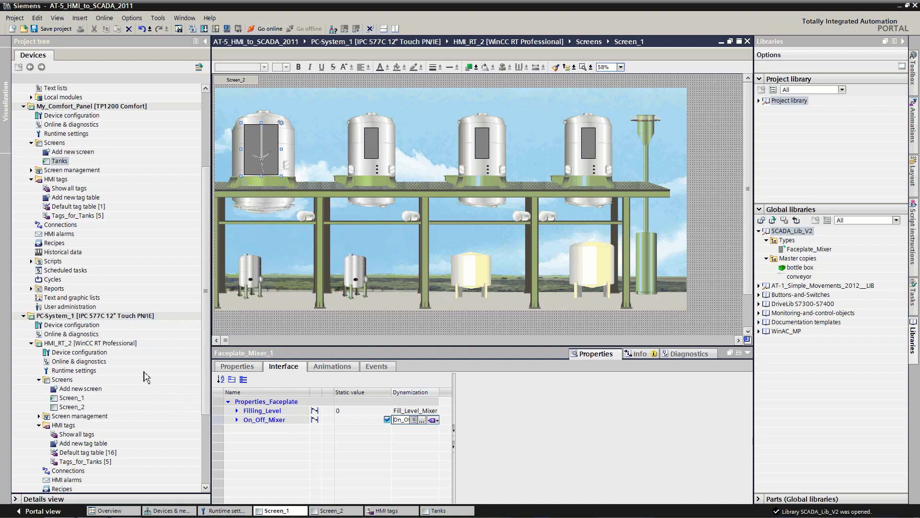
# Start the runtime simulation for PC-System_1.
pyautogui.click(117, 316)
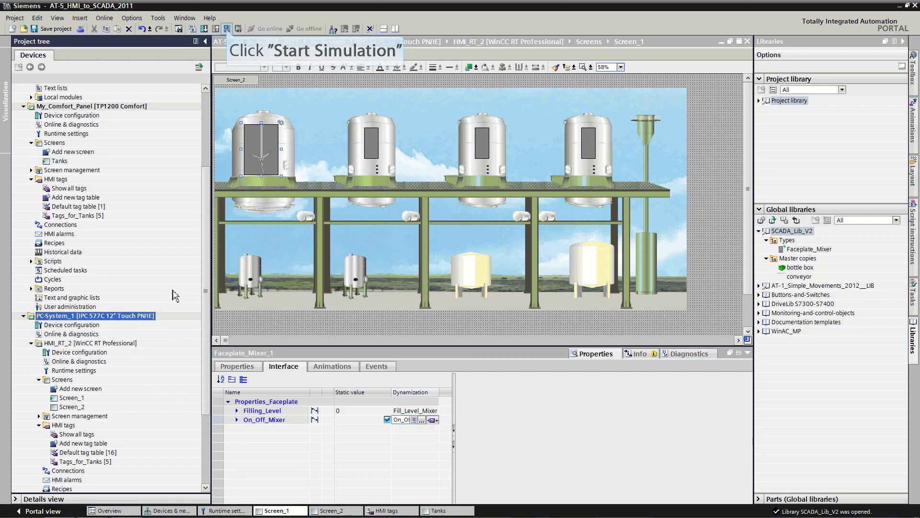
pyautogui.click(228, 30)
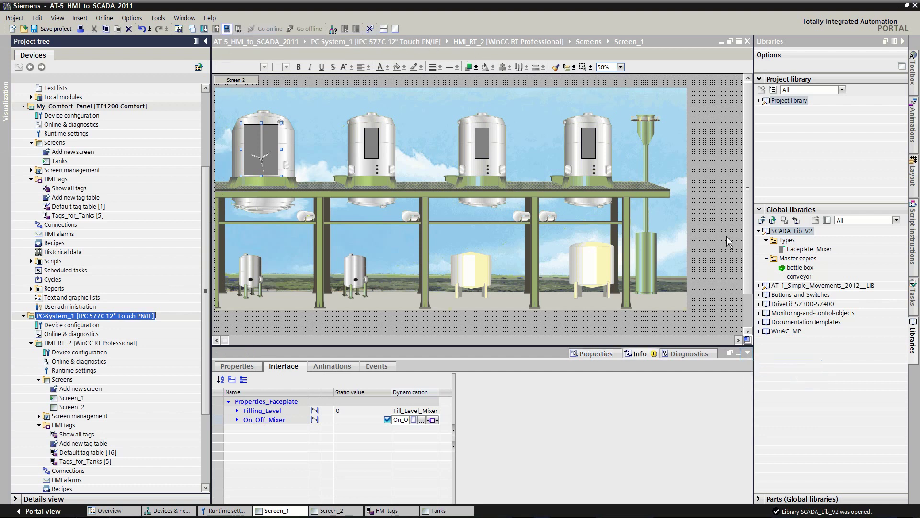
# Place the conveyor master copy below the plant graphic in Screen_1 and the bottle box on its starting end, at about X 64, Y 660.
pyautogui.click(748, 355)
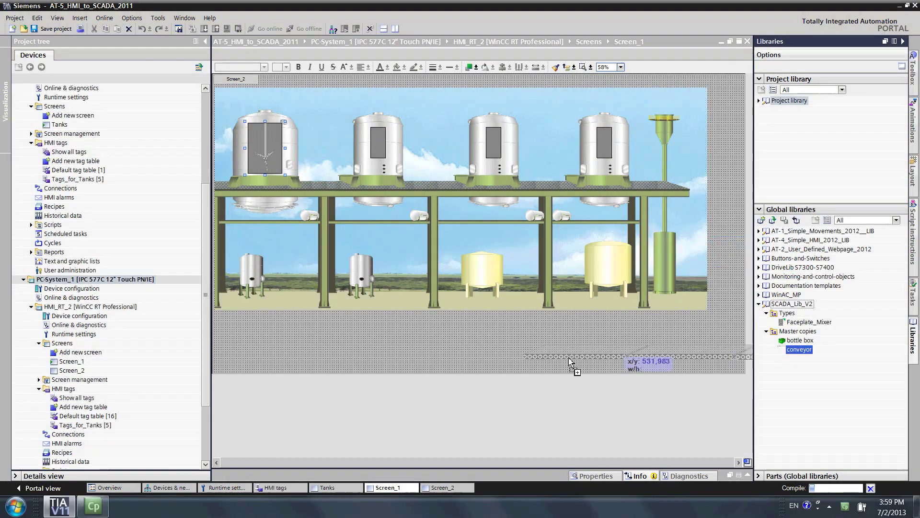
pyautogui.moveTo(556, 355); pyautogui.dragTo(444, 341)
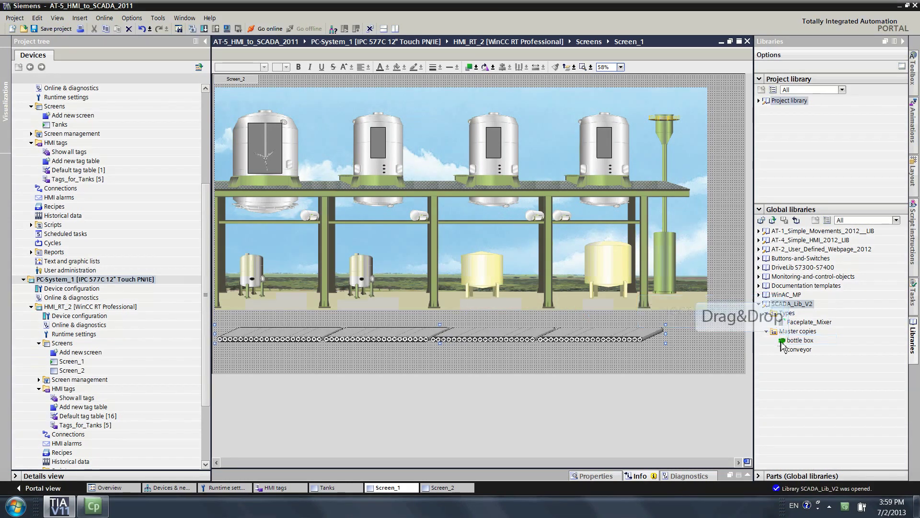
pyautogui.moveTo(783, 341); pyautogui.dragTo(284, 306)
pyautogui.hotkey('ctrl', 'shift', 'x')
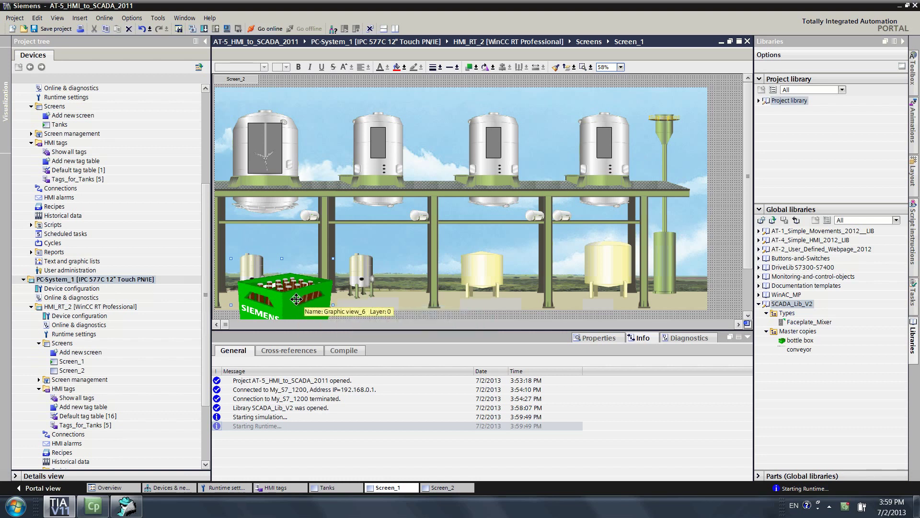
# Add a horizontal movement animation to the bottle box graphic and extend its target position along the conveyor to about X 1290.
pyautogui.rightClick(296, 299)
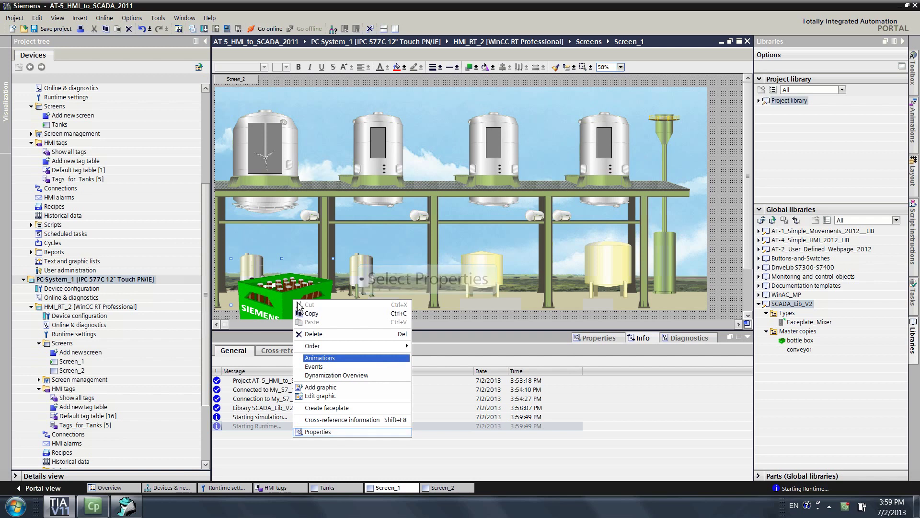
pyautogui.click(326, 431)
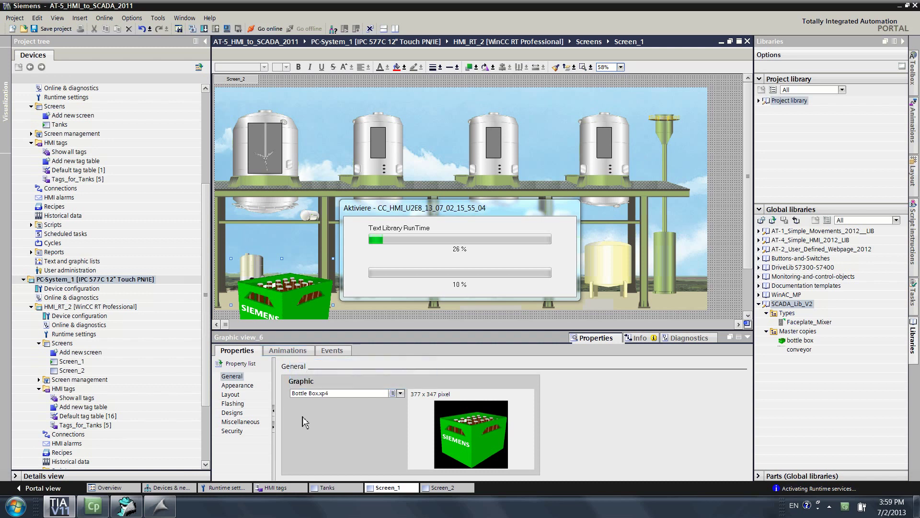
pyautogui.click(290, 351)
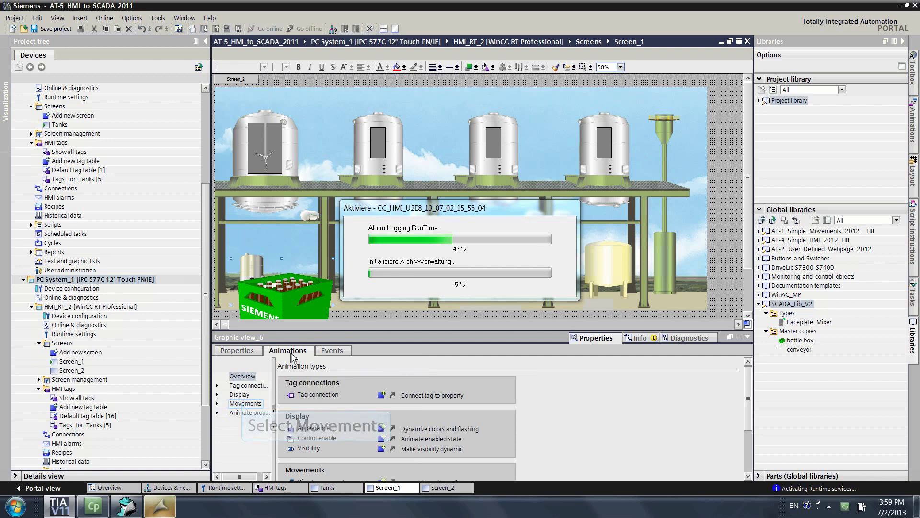
pyautogui.click(245, 403)
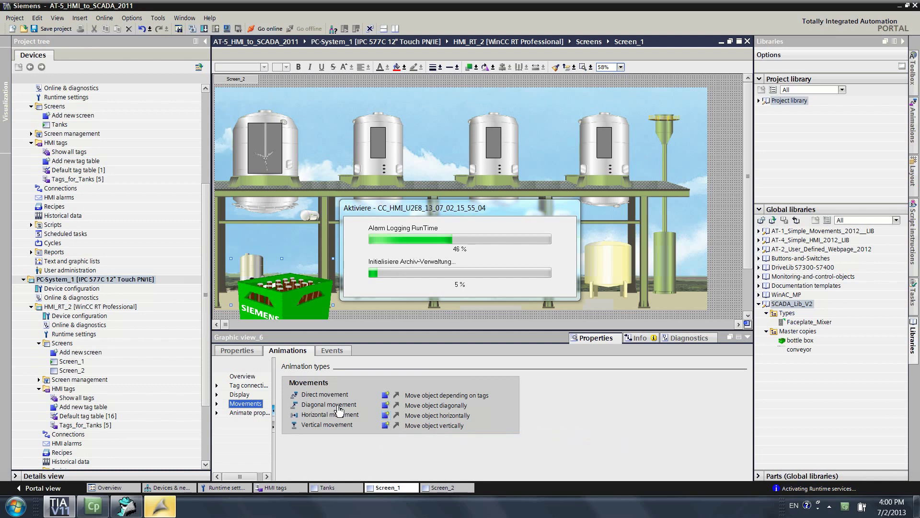
pyautogui.click(384, 415)
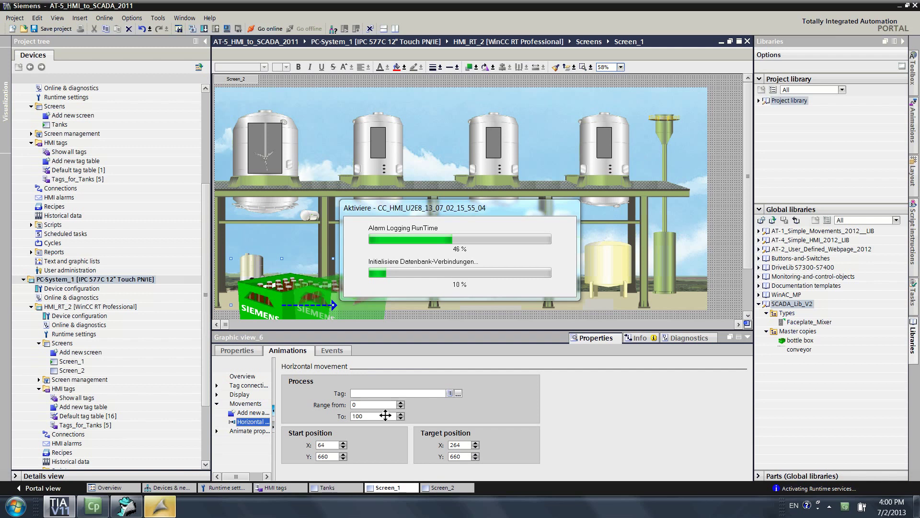
pyautogui.moveTo(335, 305); pyautogui.dragTo(624, 304)
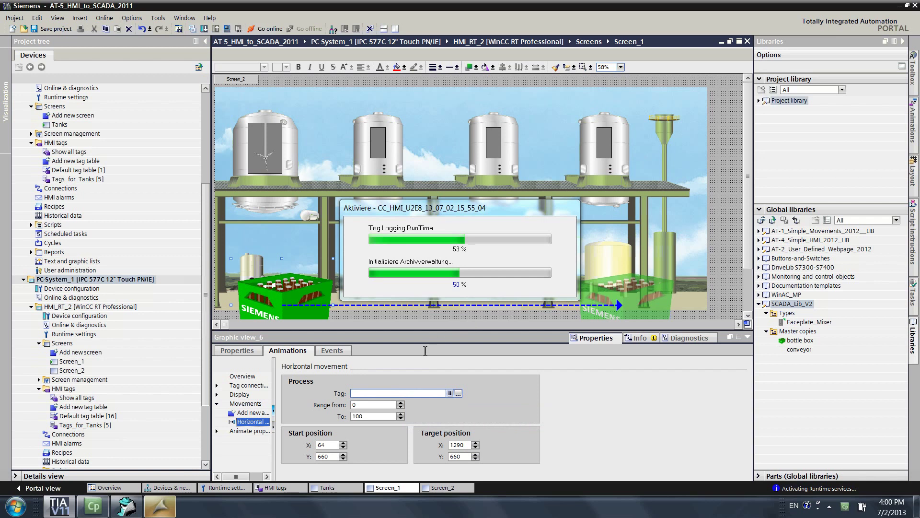
# Enter the process tag for the bottle box's horizontal movement and switch from WinCC Runtime back to TIA Portal.
pyautogui.write('p')
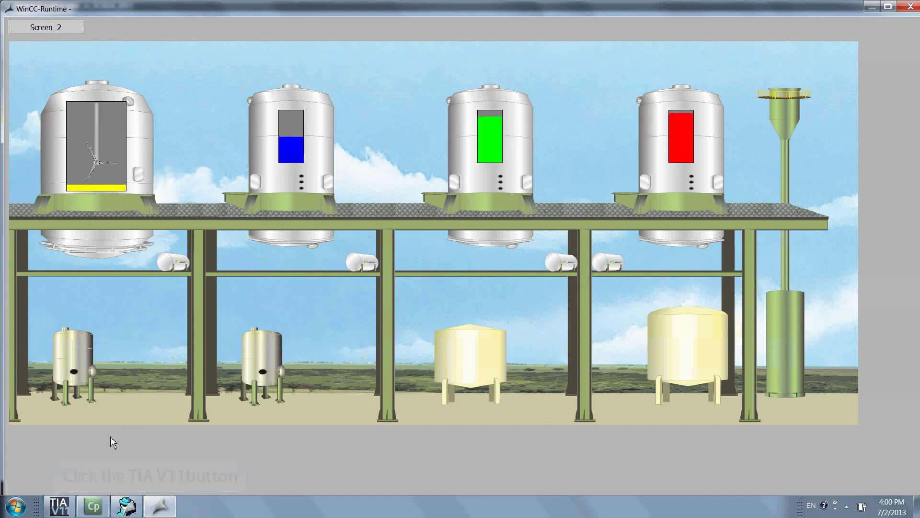
pyautogui.click(57, 507)
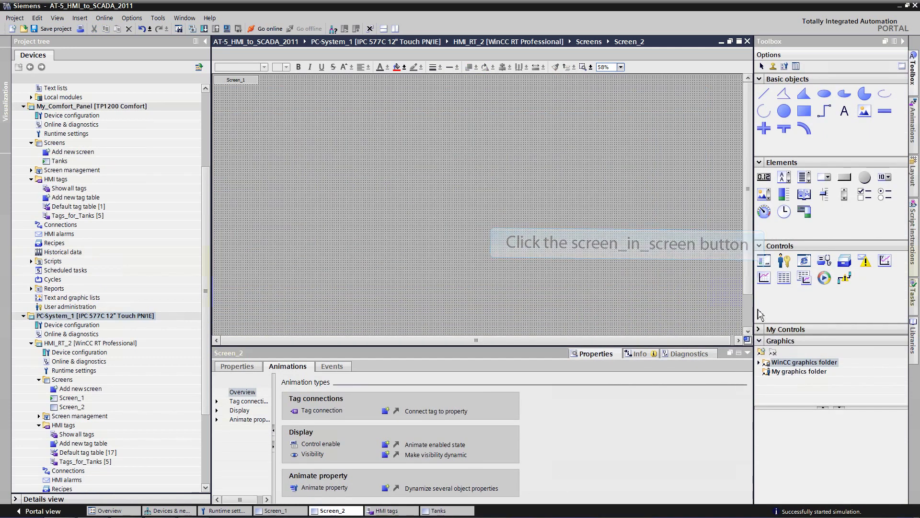
# Place a screen window in Screen_2 and enlarge it to fill the area below the Screen_1 button.
pyautogui.moveTo(764, 260); pyautogui.dragTo(242, 124)
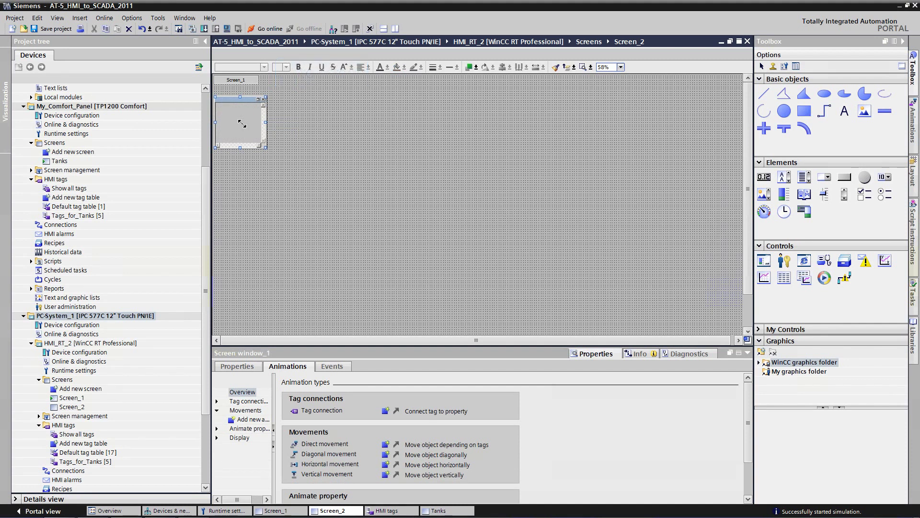
pyautogui.moveTo(270, 151); pyautogui.dragTo(738, 307)
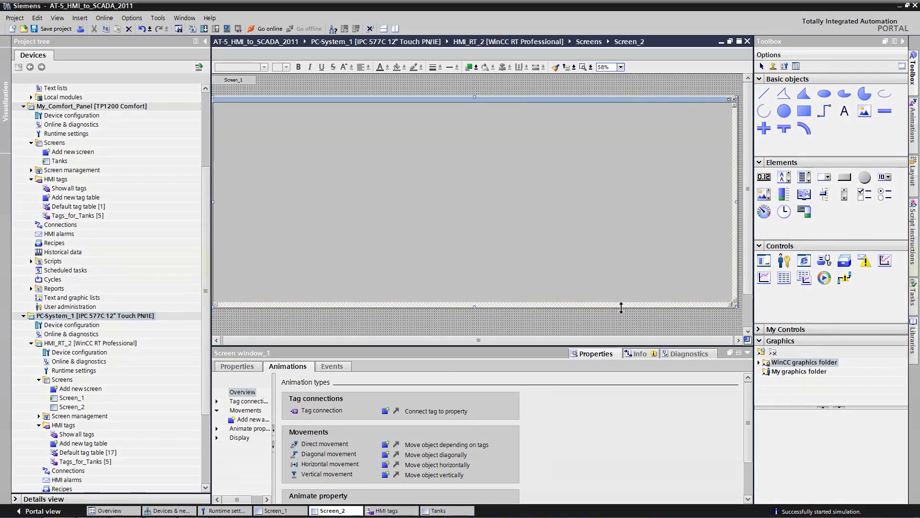
pyautogui.moveTo(477, 308); pyautogui.dragTo(480, 333)
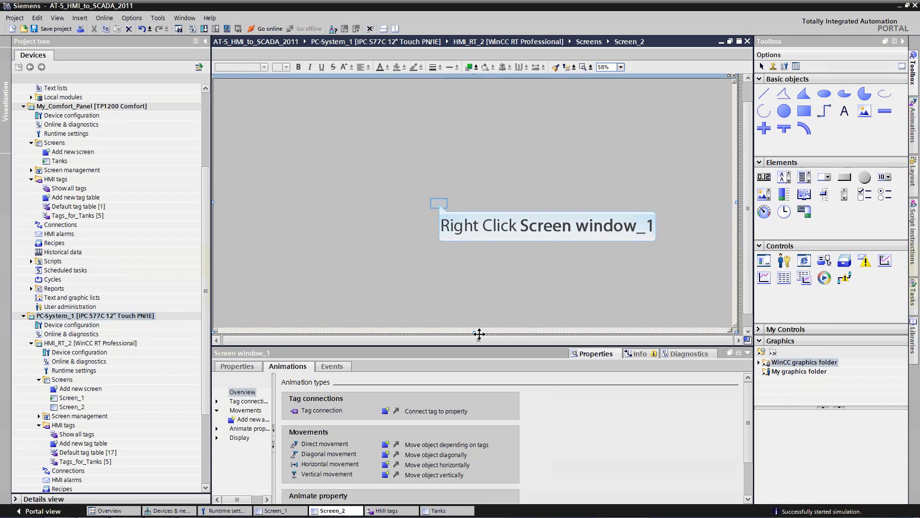
# Set Screen_1 as the displayed screen in the general properties of the screen window.
pyautogui.rightClick(440, 205)
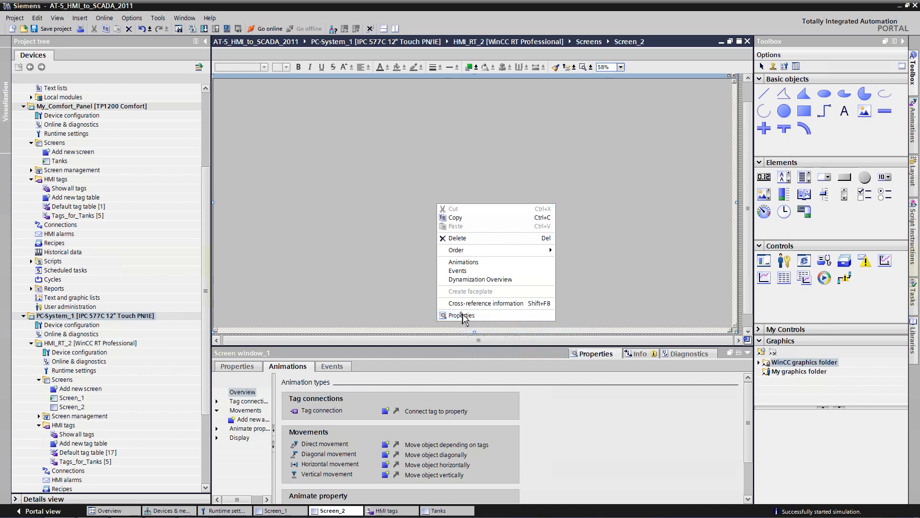
pyautogui.click(461, 315)
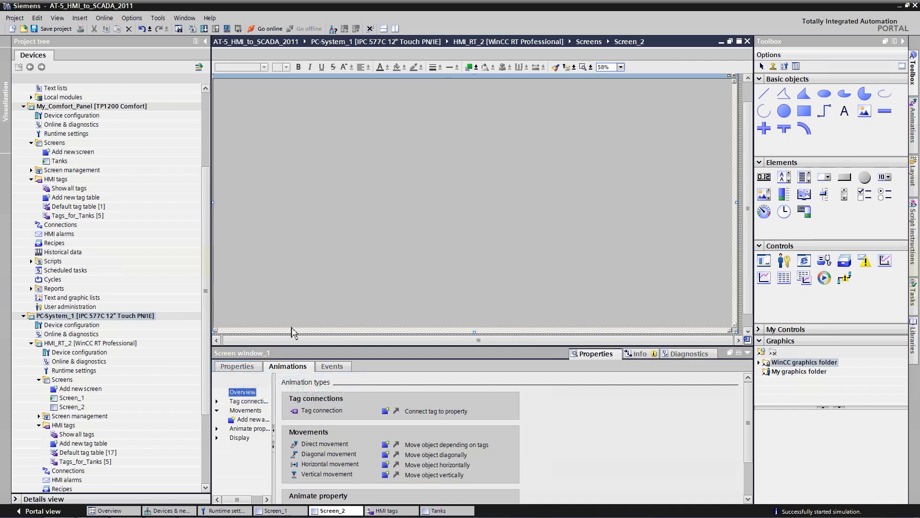
pyautogui.click(237, 367)
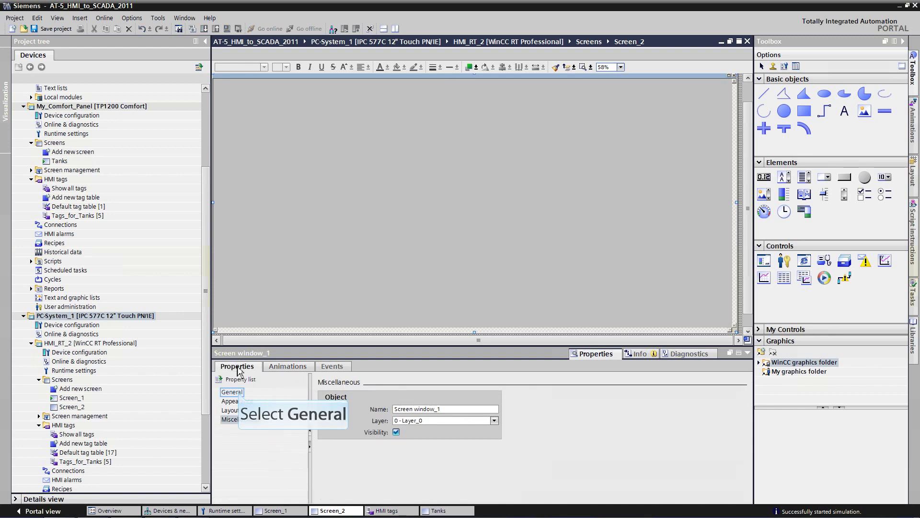
pyautogui.click(232, 392)
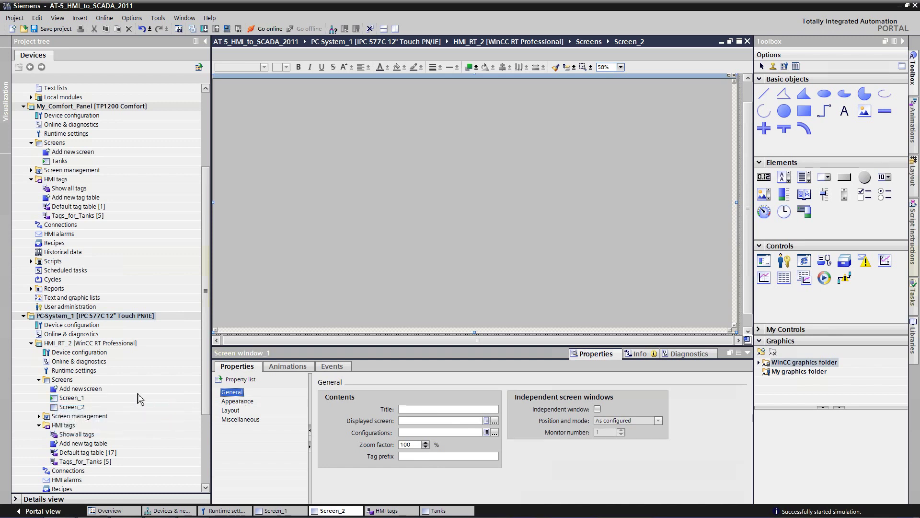
pyautogui.click(56, 399)
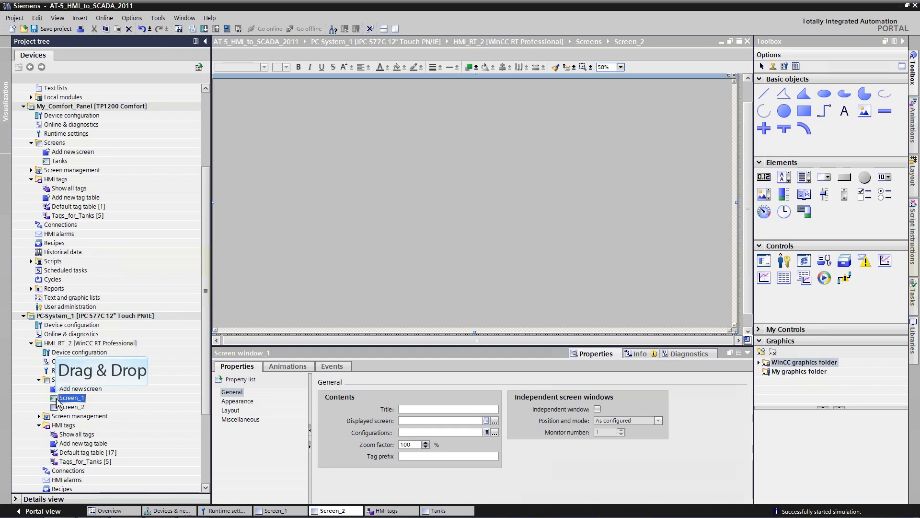
pyautogui.moveTo(58, 401); pyautogui.dragTo(415, 424)
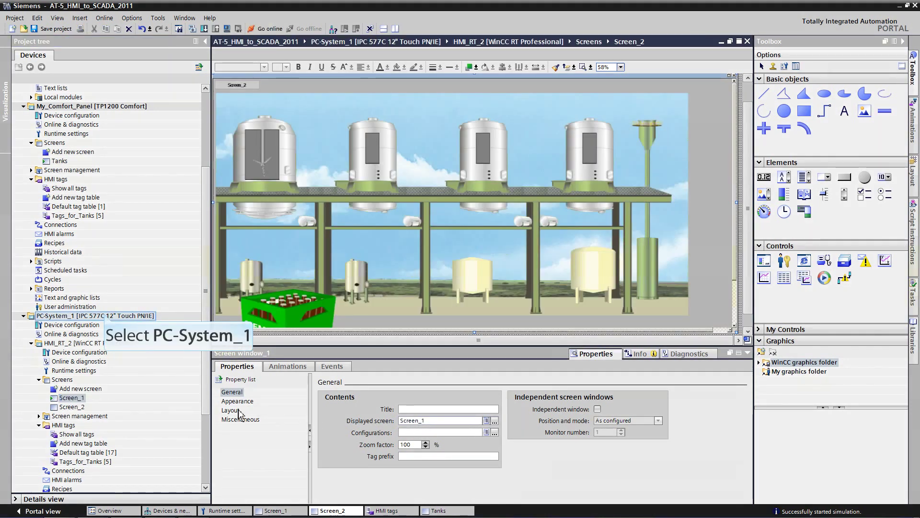
# Compile the configuration of PC-System_1.
pyautogui.click(107, 317)
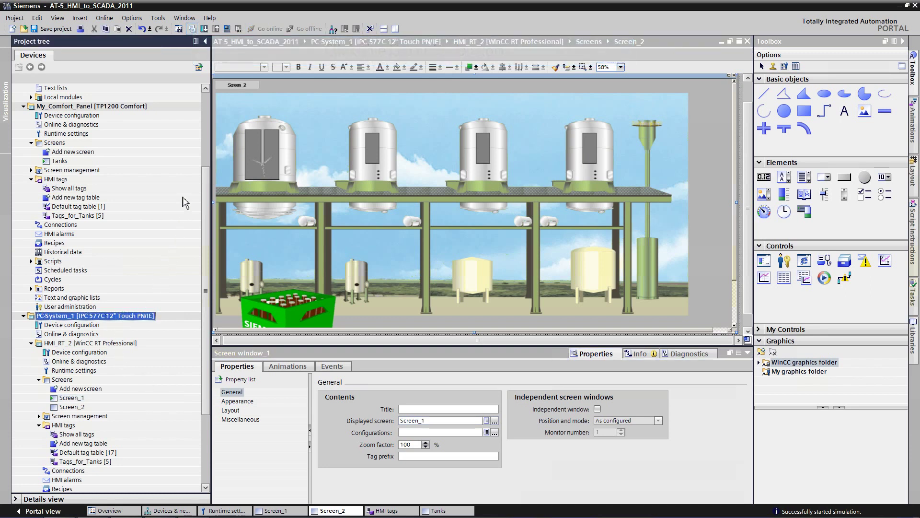
pyautogui.click(192, 29)
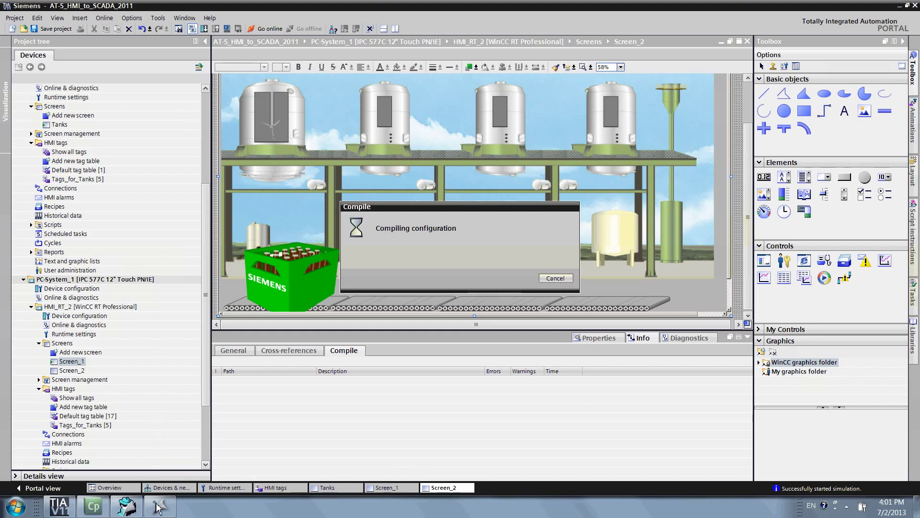
# Switch to WinCC Runtime and check the screen window by changing to Screen_2 and back to Screen_1.
pyautogui.click(159, 507)
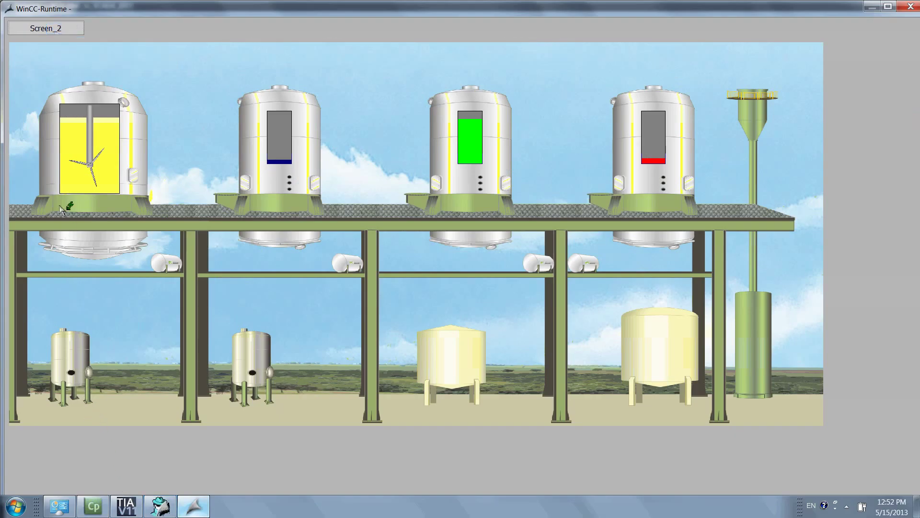
pyautogui.click(57, 30)
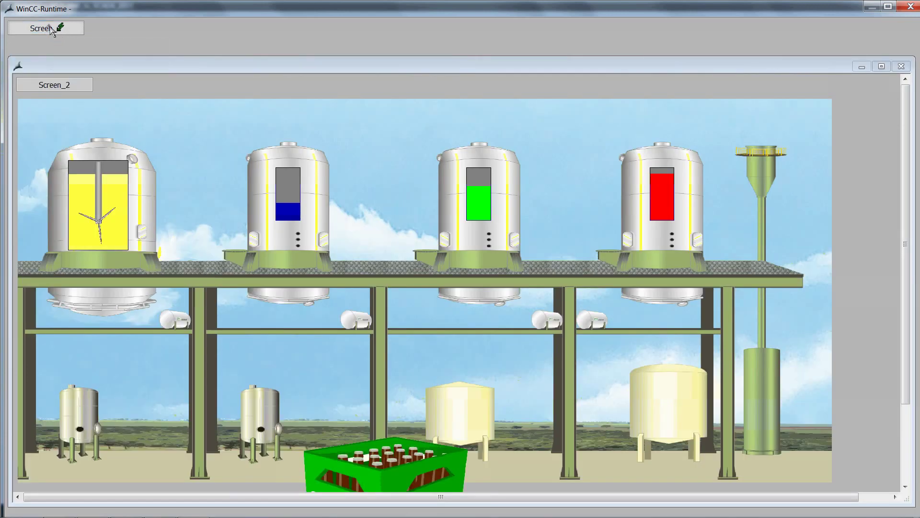
pyautogui.click(52, 30)
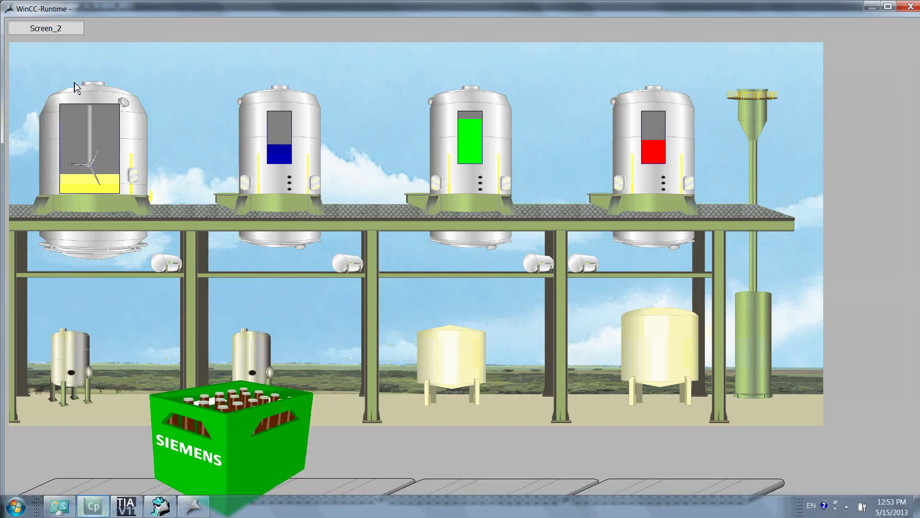